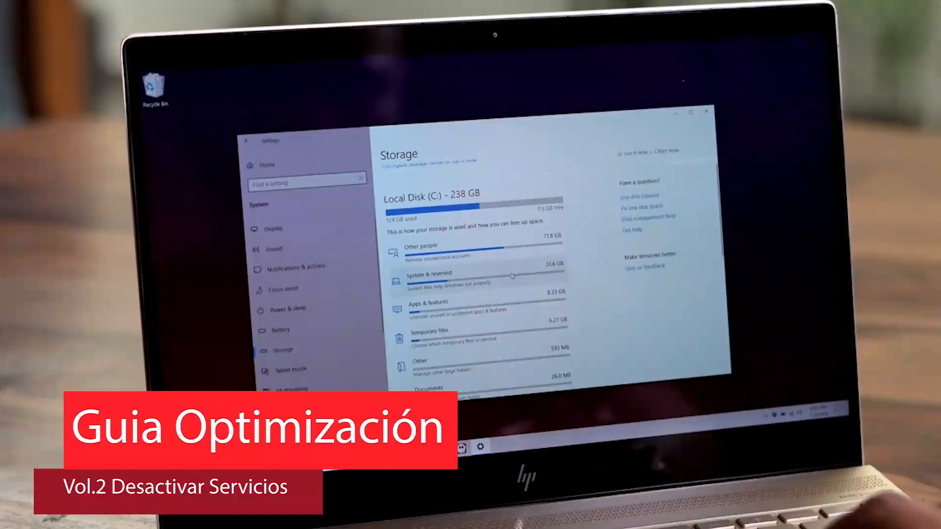
pyautogui.click(512, 276)
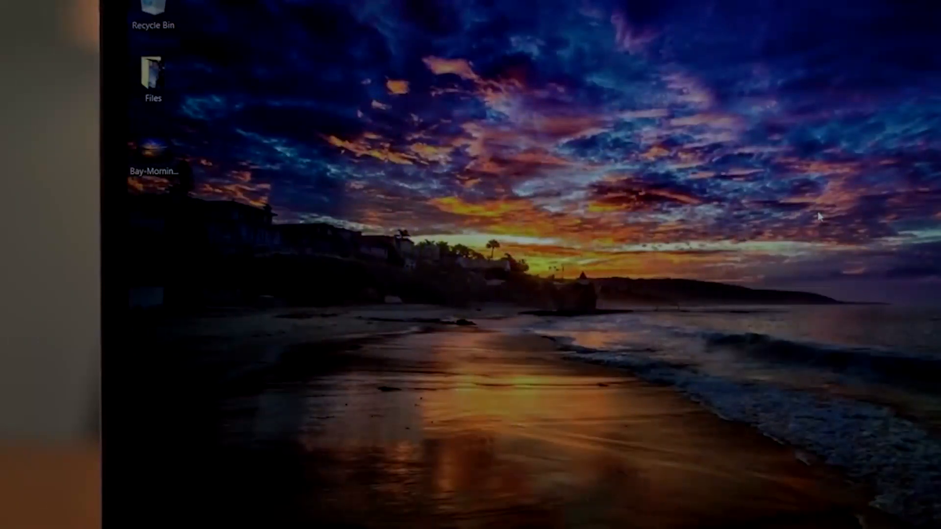
pyautogui.press('super+g')
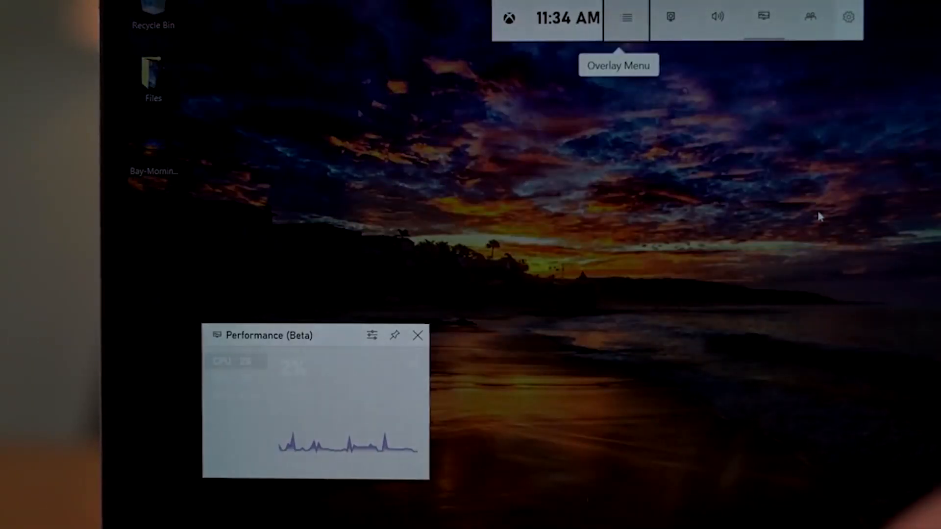
pyautogui.click(371, 337)
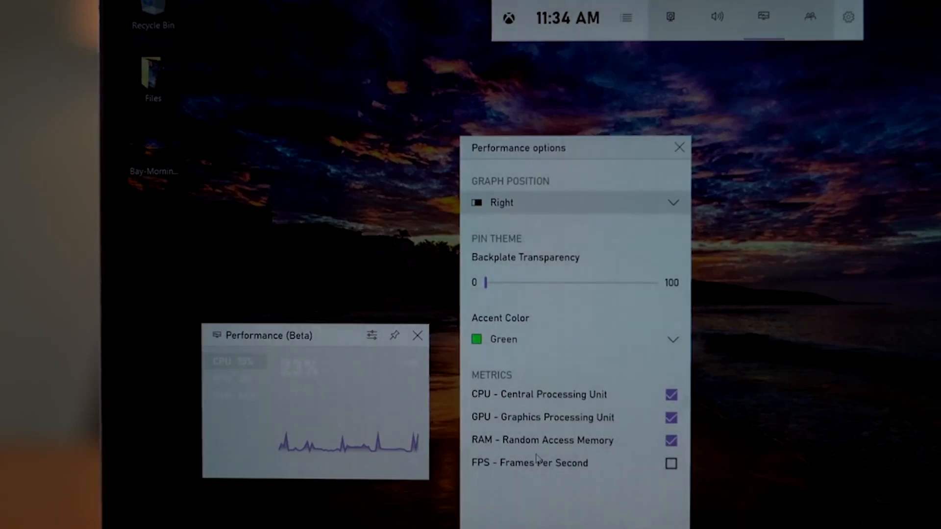
pyautogui.click(671, 463)
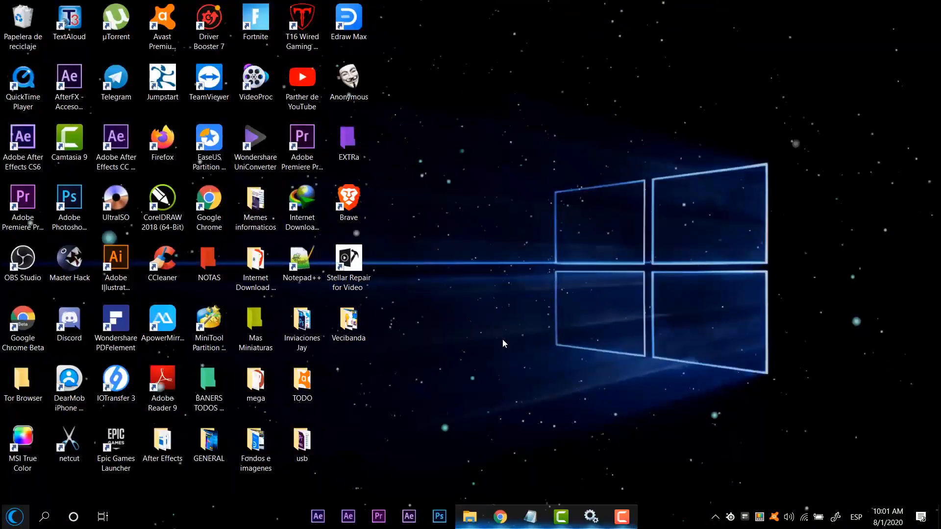
# Step: Search for "punto", open the restore point creation dialog for the C: system drive, and close it without creating one
pyautogui.click(46, 519)
pyautogui.write('p')
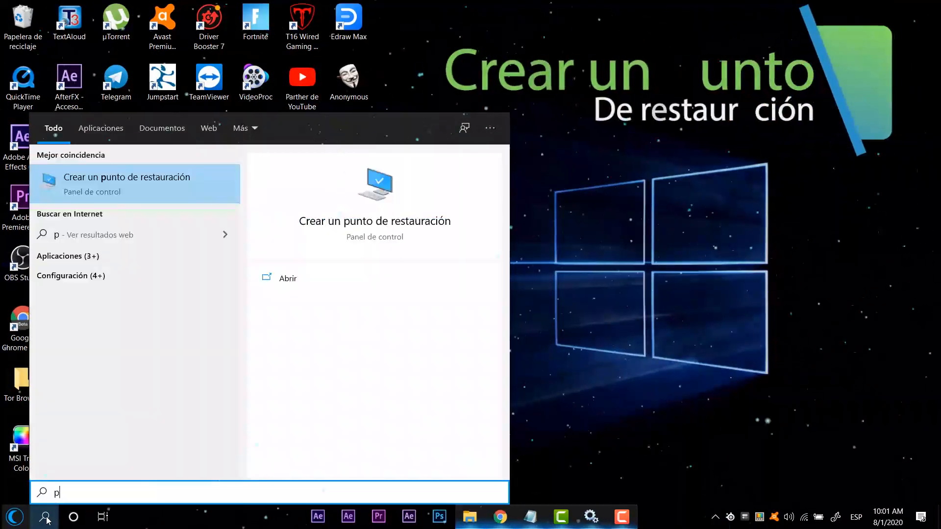
pyautogui.write('unto')
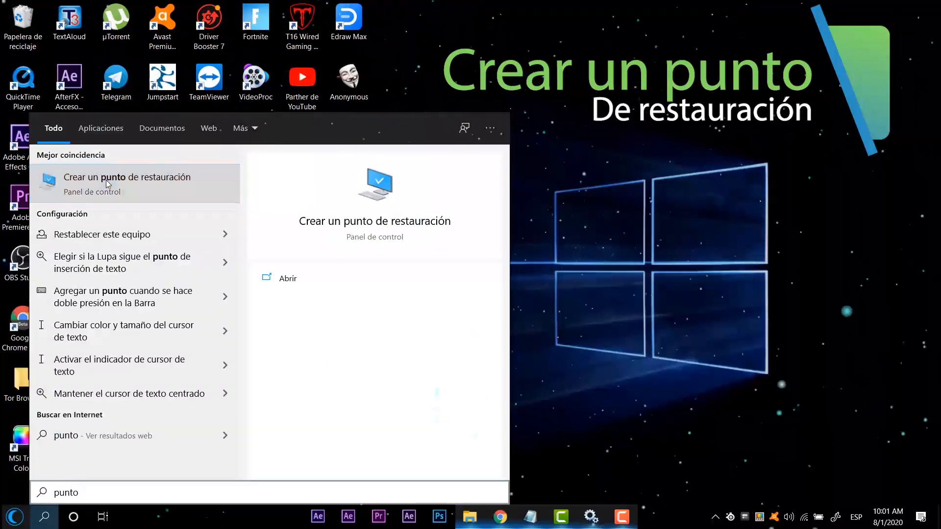
pyautogui.click(108, 183)
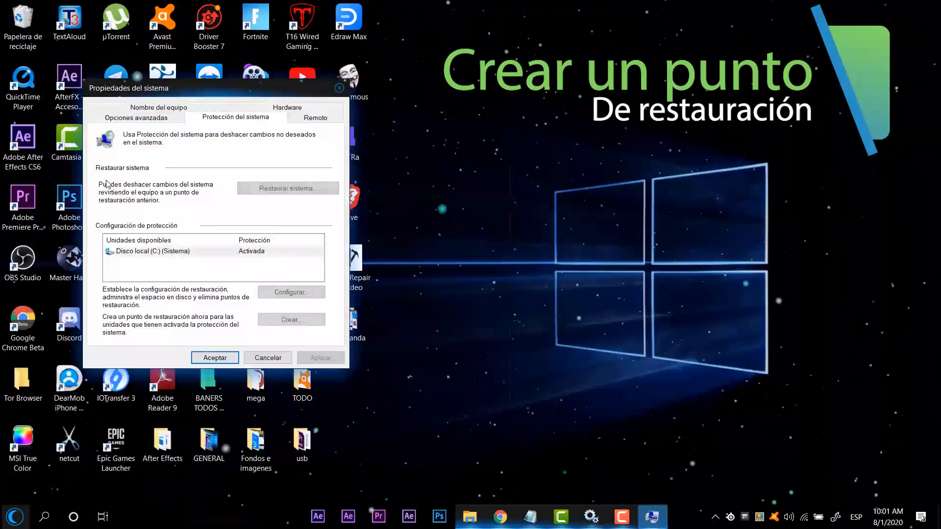
pyautogui.click(257, 251)
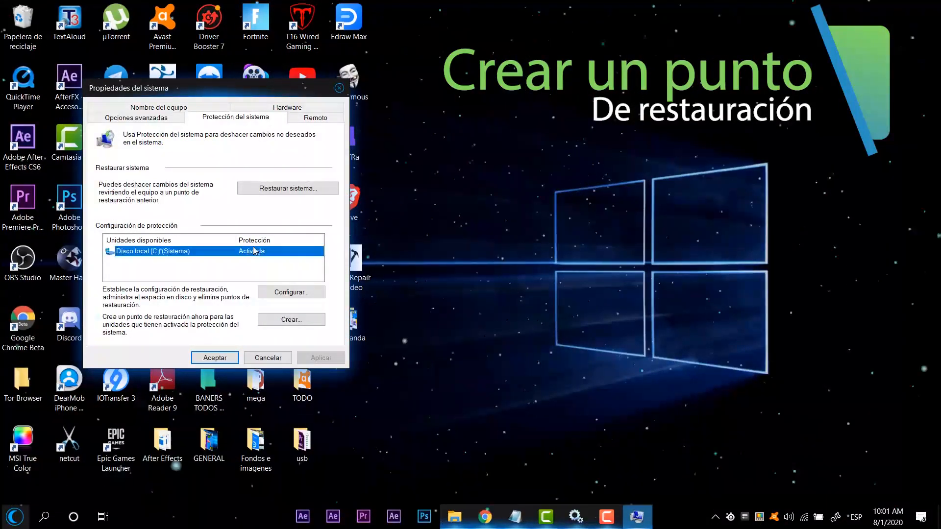
pyautogui.click(289, 318)
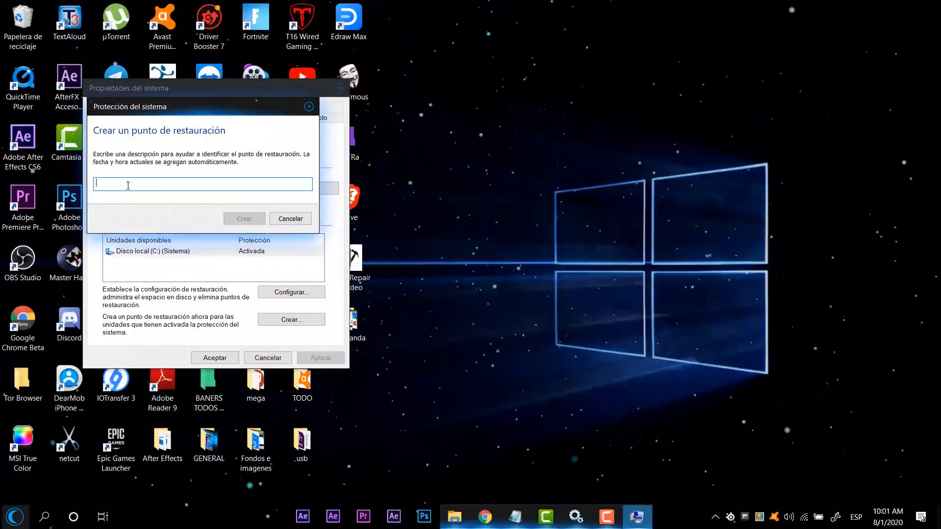
pyautogui.click(309, 107)
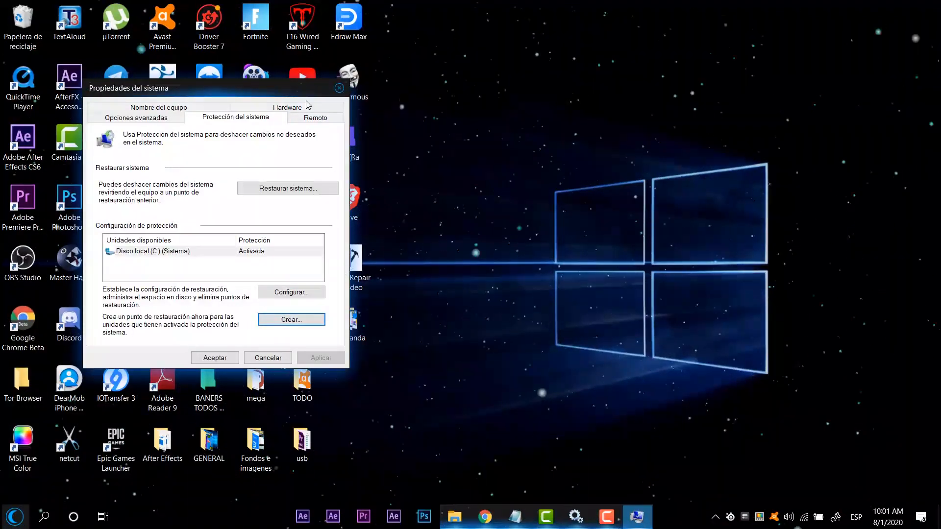
pyautogui.moveTo(267, 82); pyautogui.dragTo(459, 80)
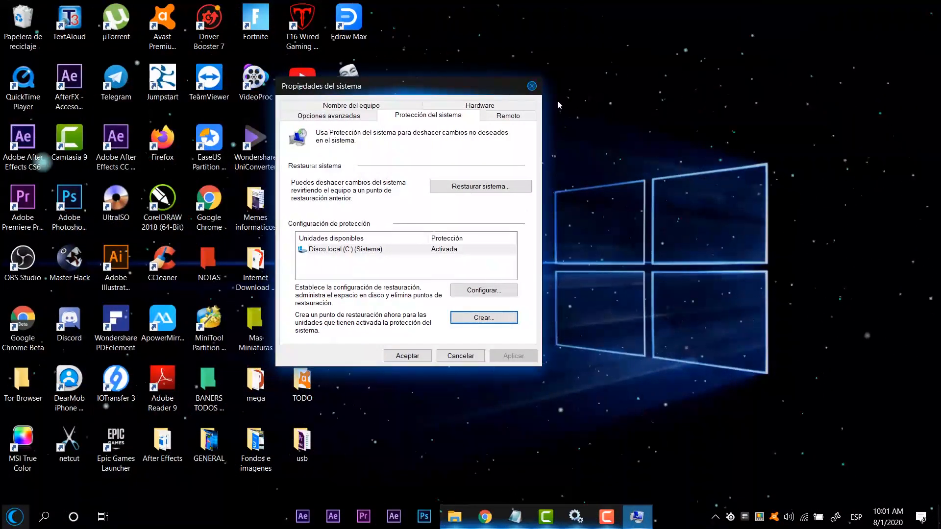
pyautogui.click(532, 86)
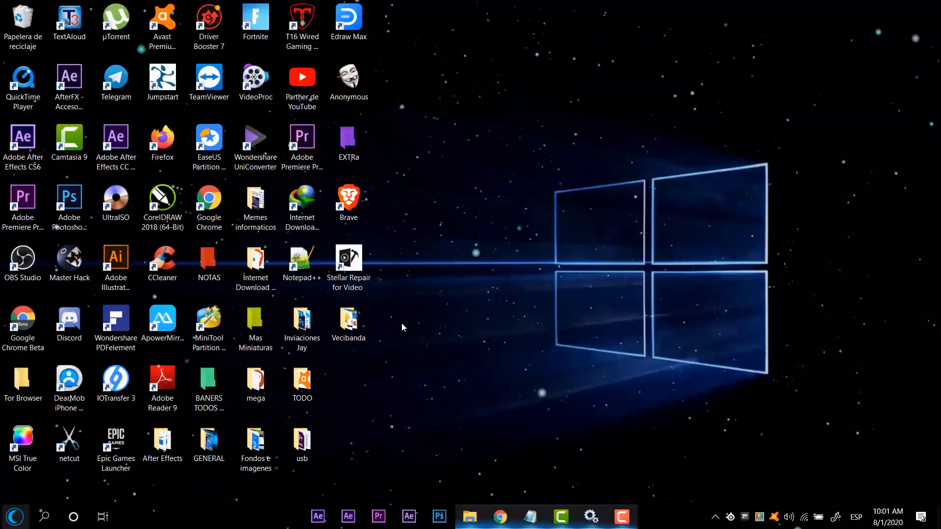
# Step: Run services.msc and open the properties of the service "Agente de detección en segundo plano de DevQuery"
pyautogui.press('super+r')
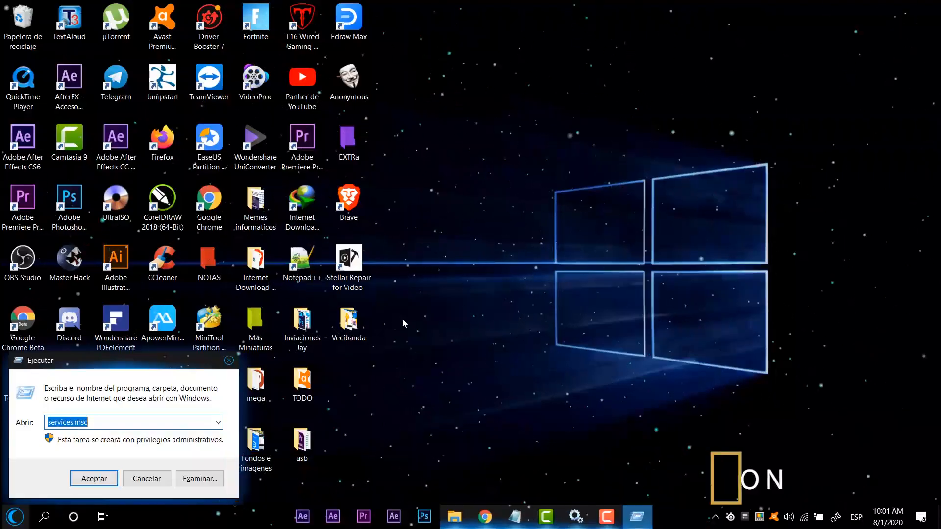
pyautogui.press('Return')
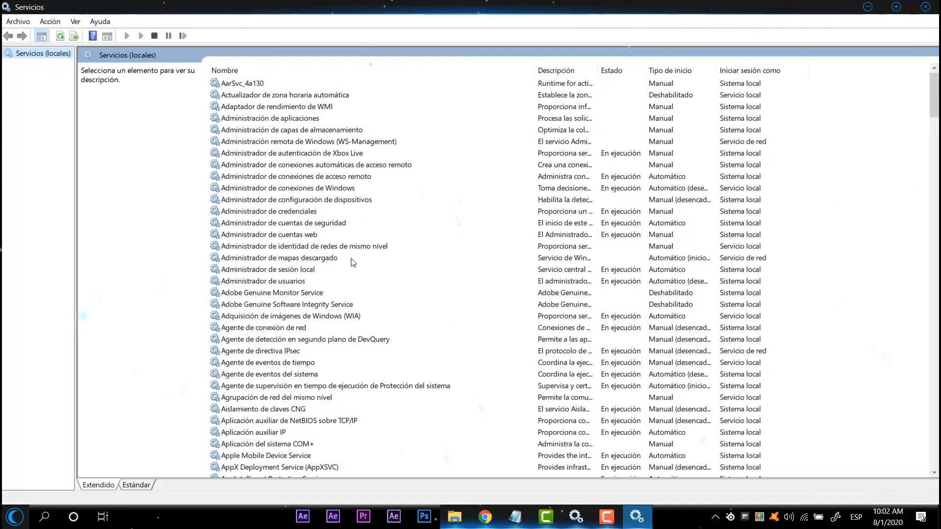
pyautogui.scroll(-1, 353, 262)
pyautogui.doubleClick(235, 306)
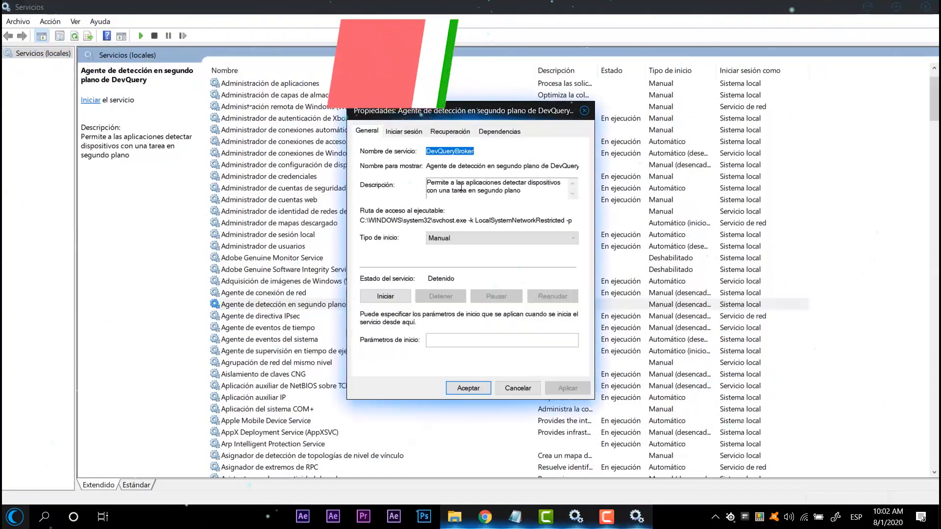
# Step: Examine the DevQuery service's description and available startup types, and close its properties without changing anything
pyautogui.moveTo(479, 191); pyautogui.dragTo(440, 174)
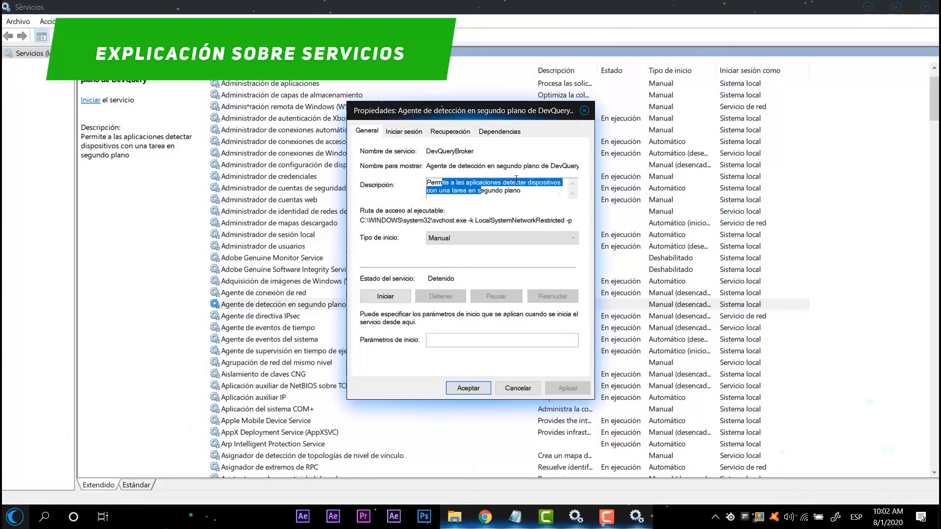
pyautogui.moveTo(522, 190); pyautogui.dragTo(426, 180)
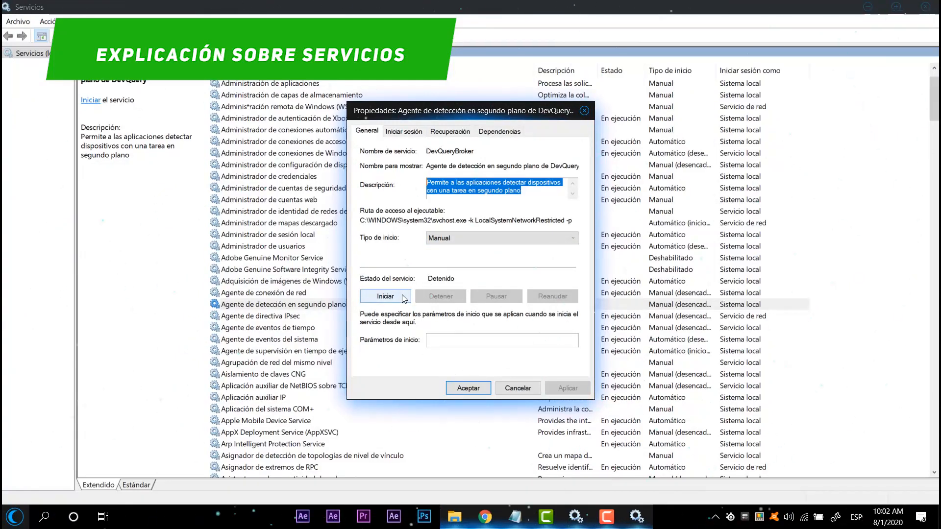
pyautogui.click(493, 239)
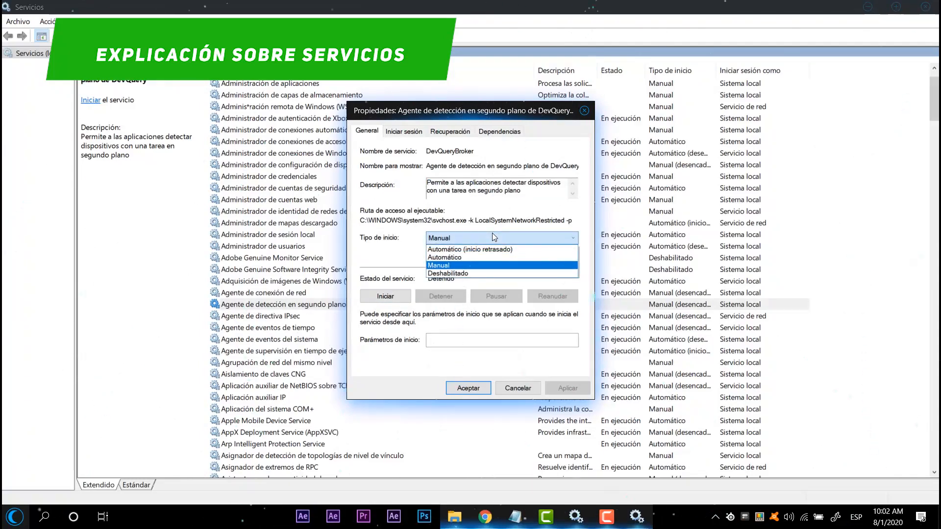
pyautogui.click(497, 222)
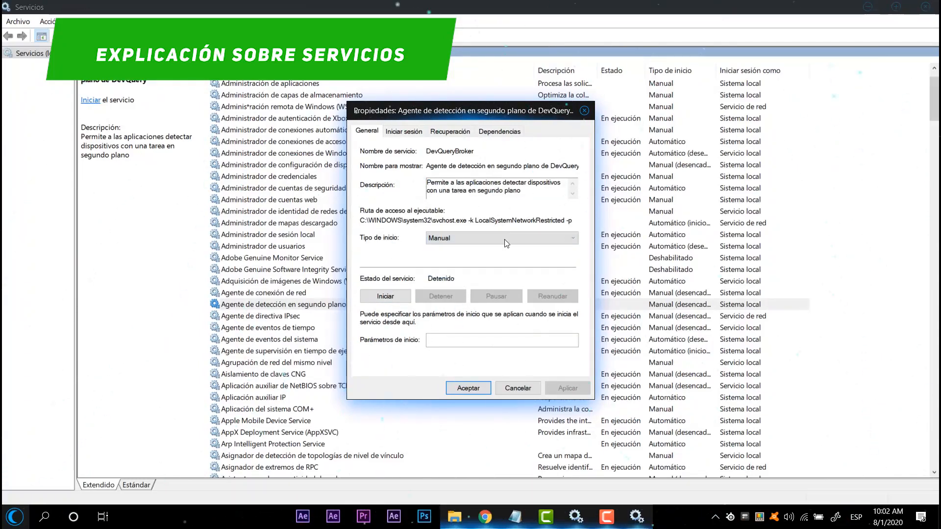
pyautogui.click(441, 239)
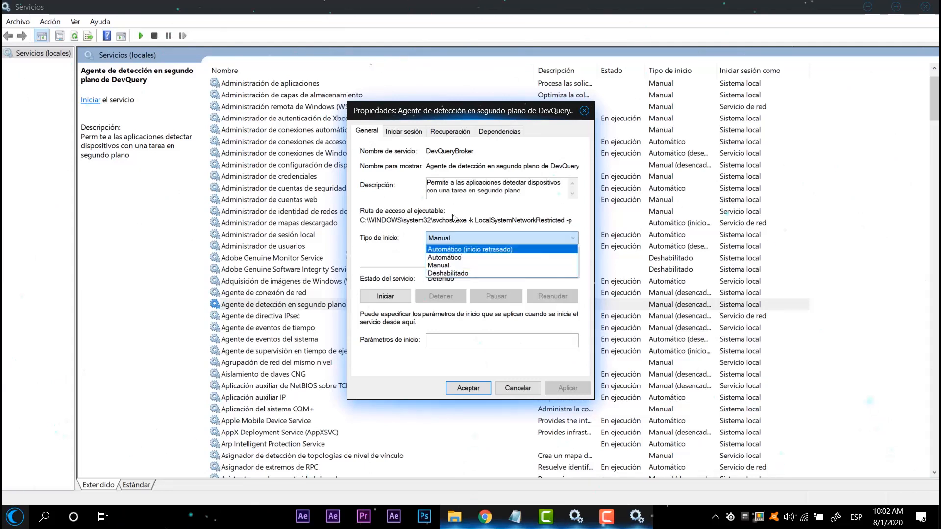
pyautogui.click(472, 219)
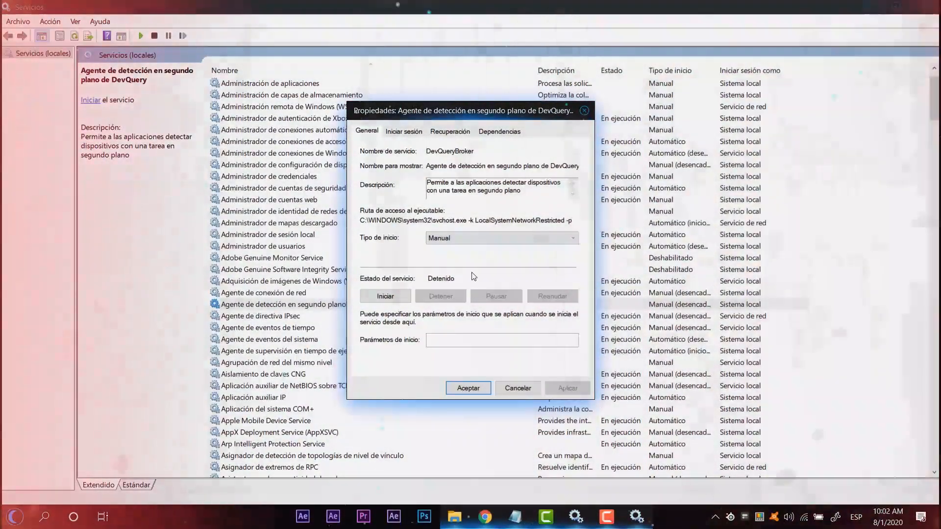
pyautogui.click(492, 237)
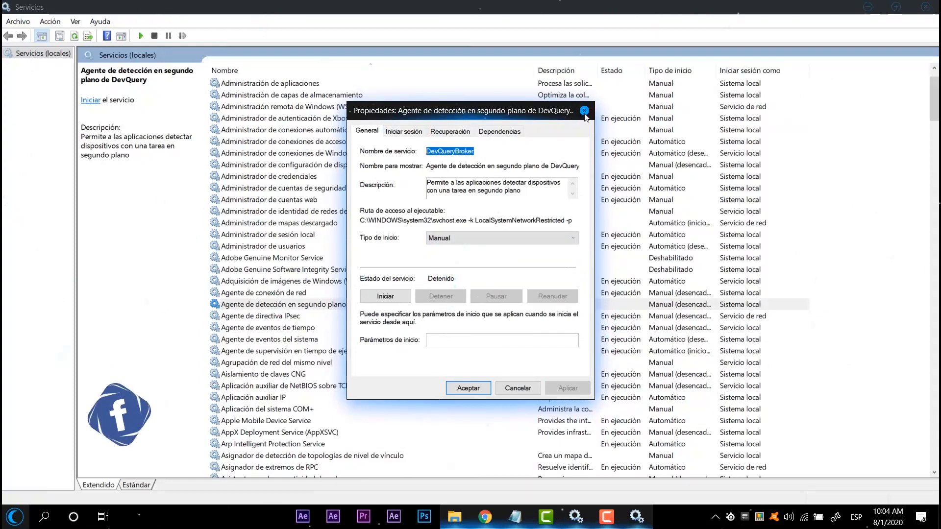
pyautogui.click(584, 112)
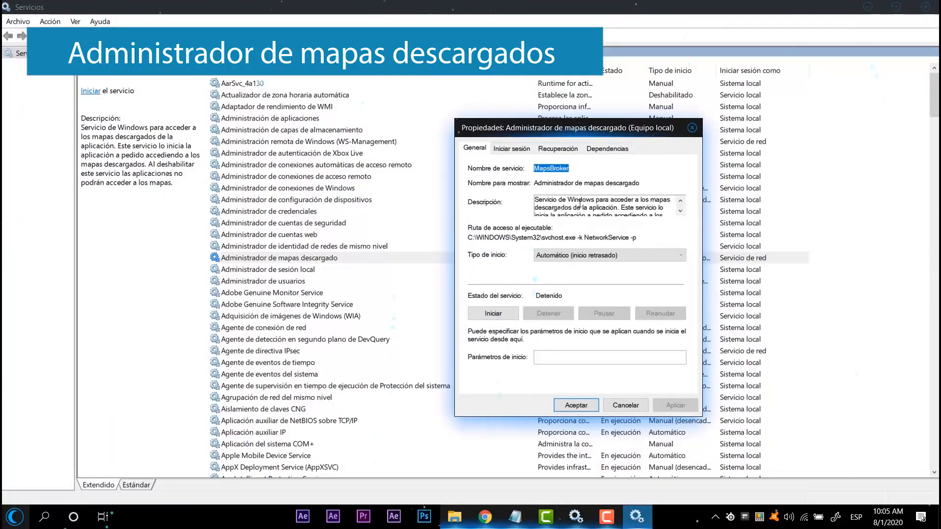
# Step: Read through the description of the "Administrador de mapas descargado" service to its end
pyautogui.scroll(-1, 607, 204)
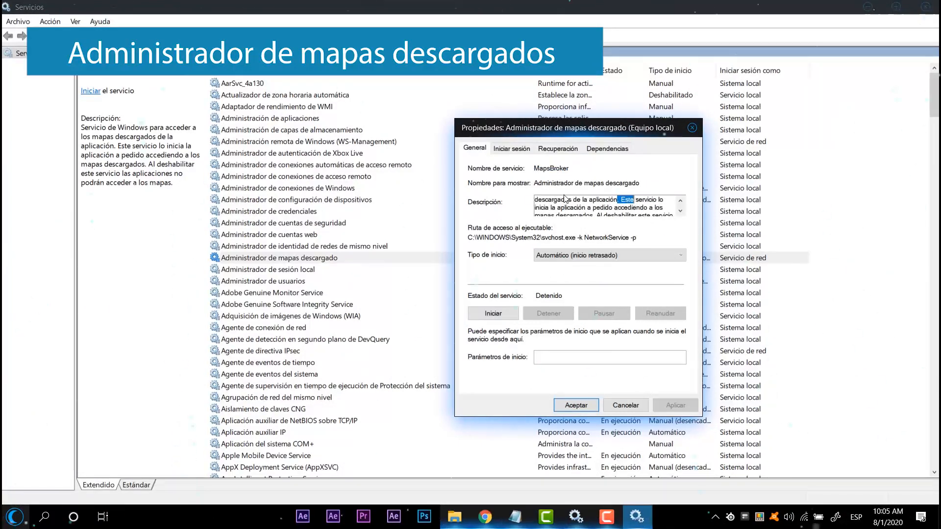
pyautogui.click(684, 211)
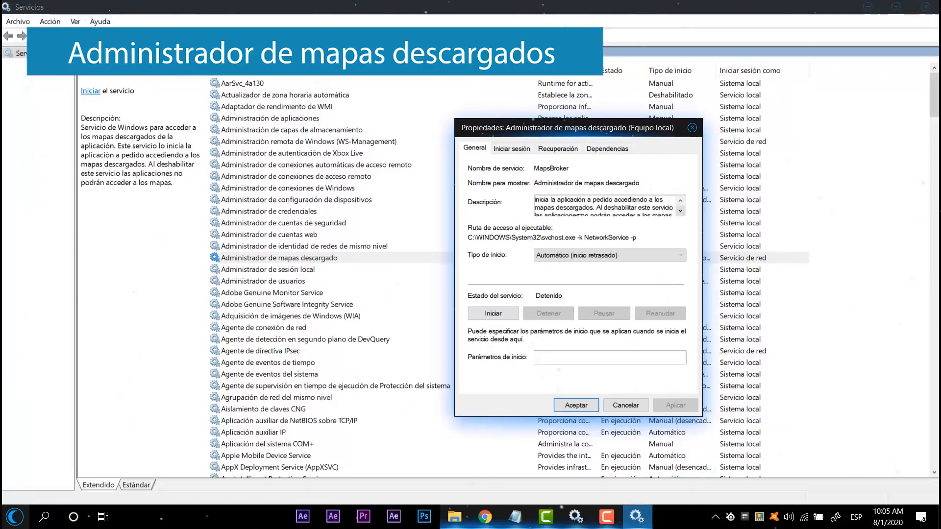
pyautogui.moveTo(597, 201); pyautogui.dragTo(652, 207)
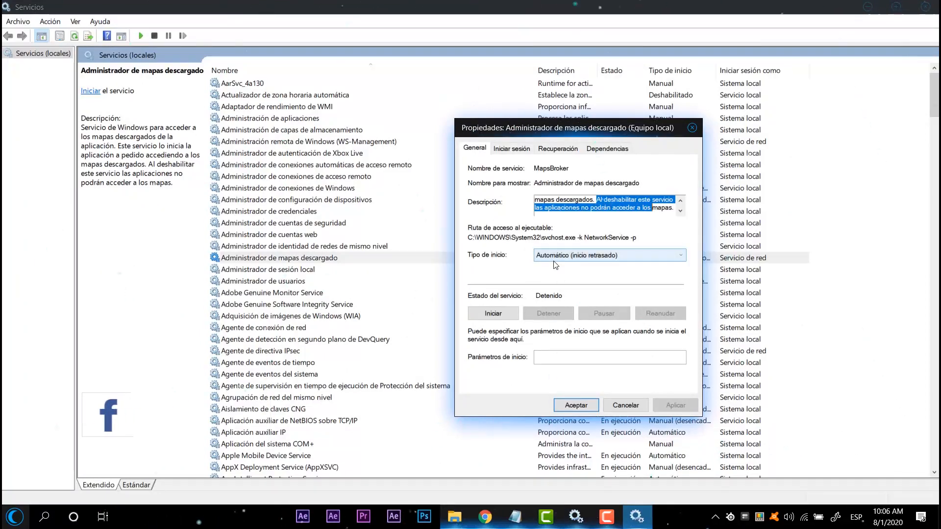
# Step: Set the startup type of "Administrador de mapas descargado" to Manual, apply the change and close its properties
pyautogui.click(566, 256)
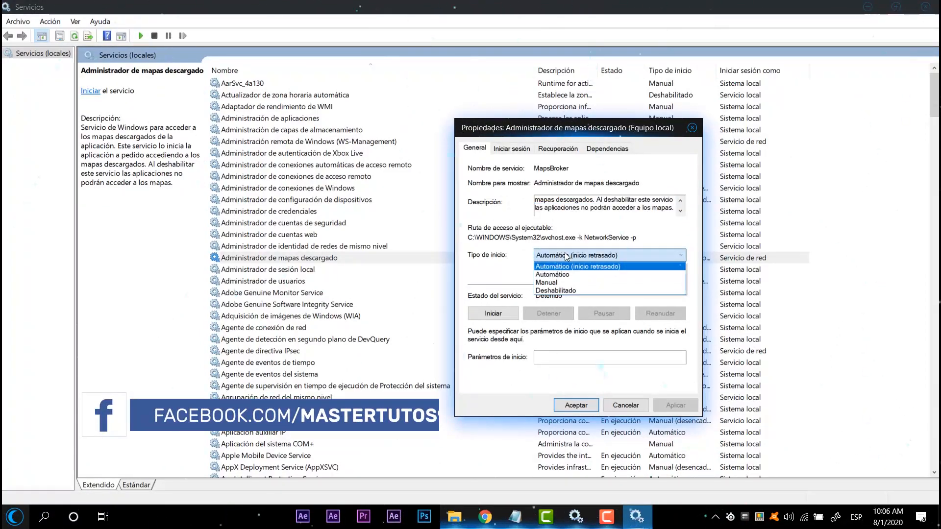
pyautogui.click(564, 283)
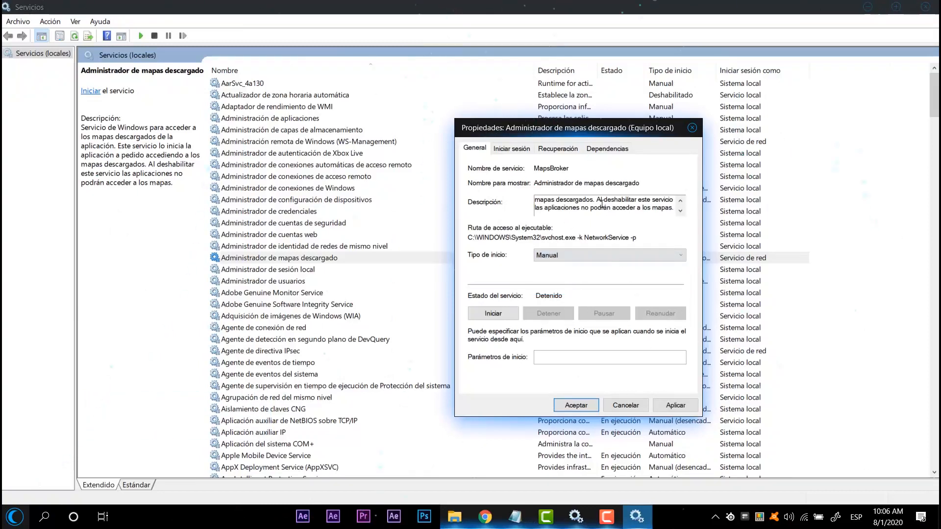
pyautogui.click(545, 258)
pyautogui.click(543, 258)
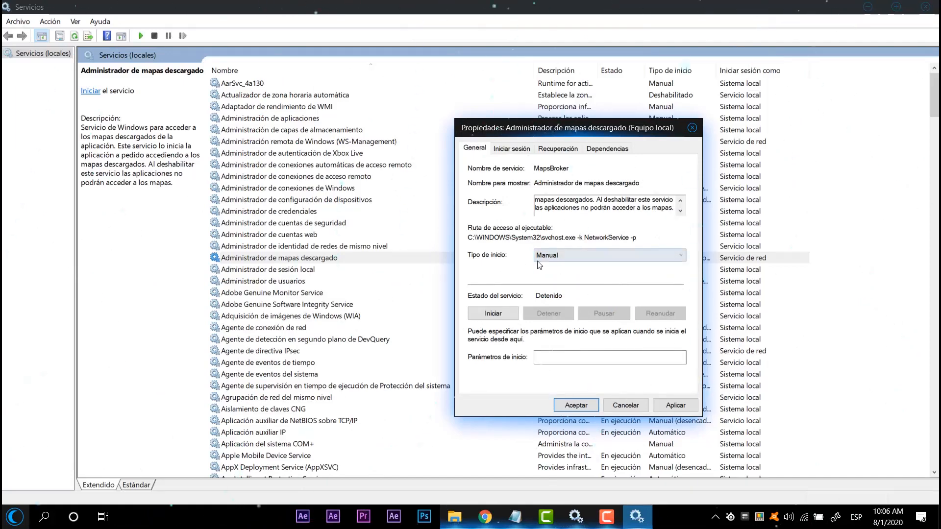
pyautogui.click(669, 410)
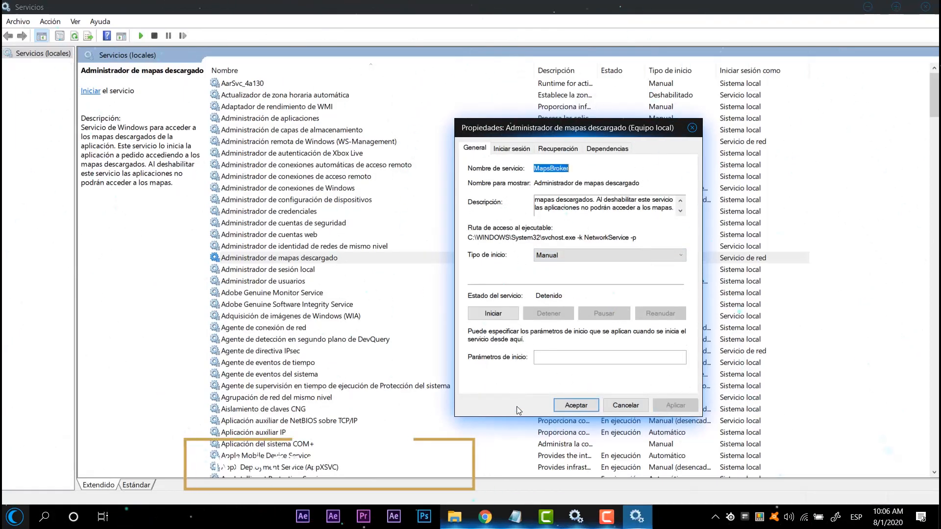
pyautogui.click(577, 405)
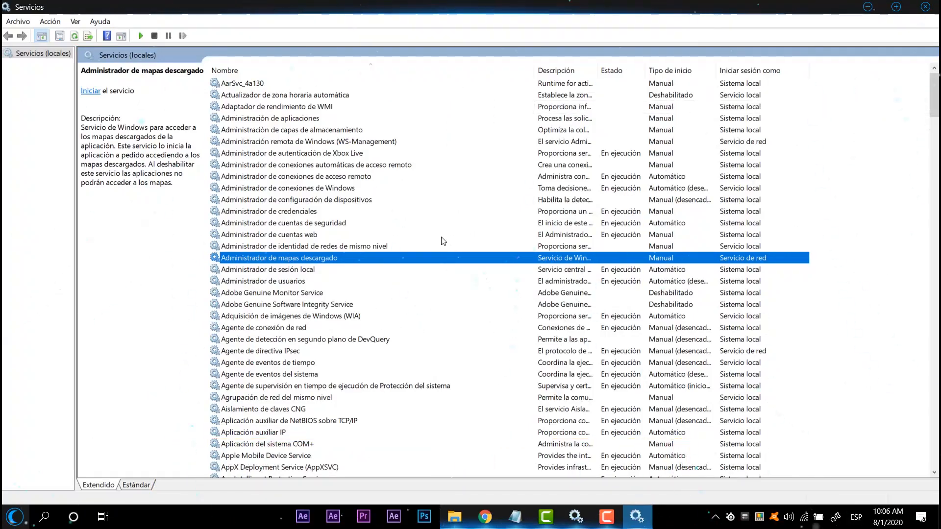
# Step: Set the startup type of the Fax service to Deshabilitado, apply the change and close its properties
pyautogui.scroll(-10, 443, 241)
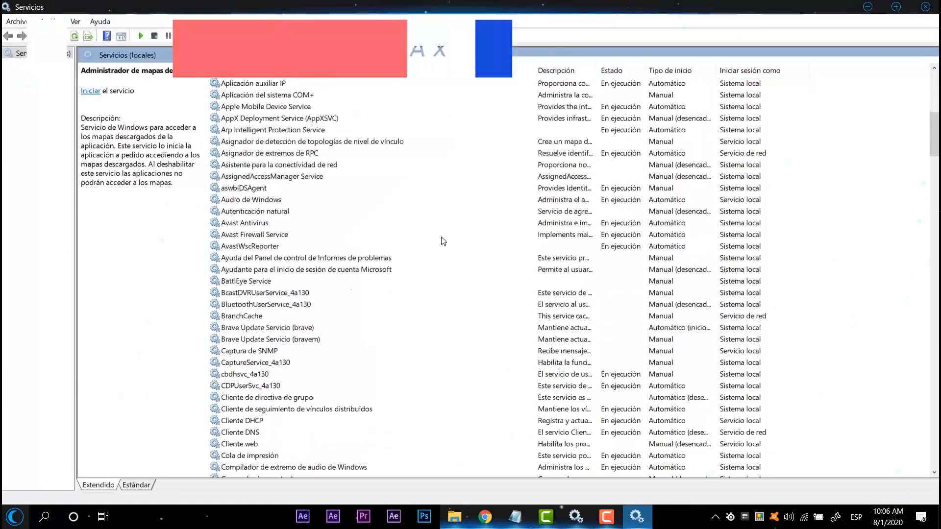
pyautogui.scroll(-4, 443, 241)
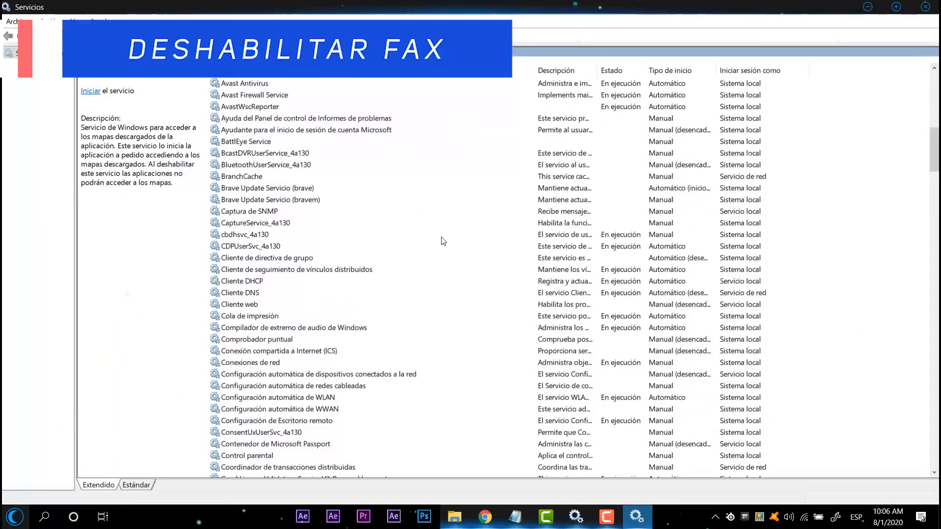
pyautogui.scroll(-2, 444, 241)
pyautogui.scroll(-6, 380, 294)
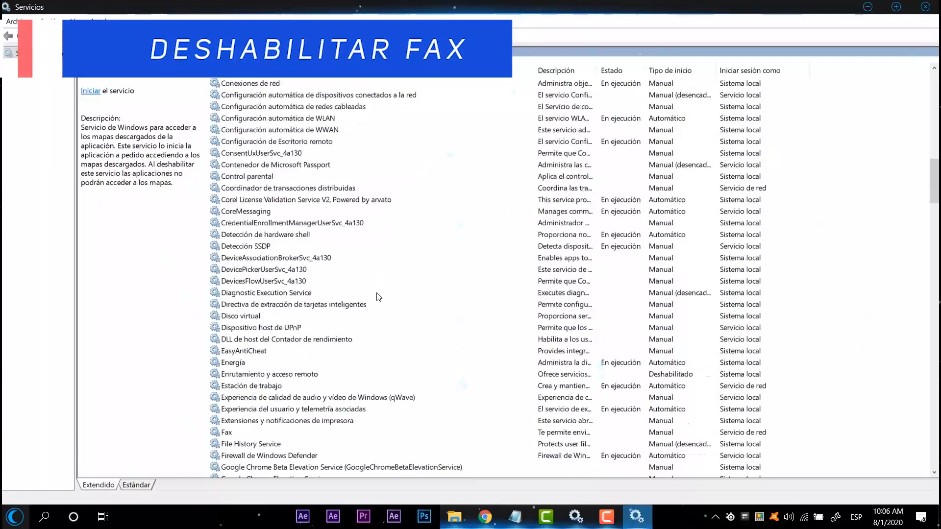
pyautogui.scroll(-2, 378, 297)
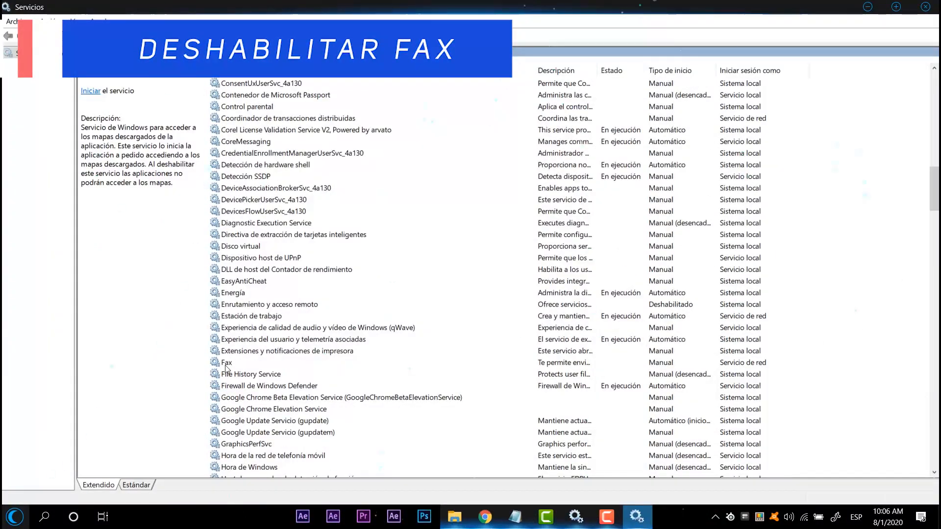
pyautogui.doubleClick(227, 364)
pyautogui.moveTo(513, 127); pyautogui.dragTo(435, 92)
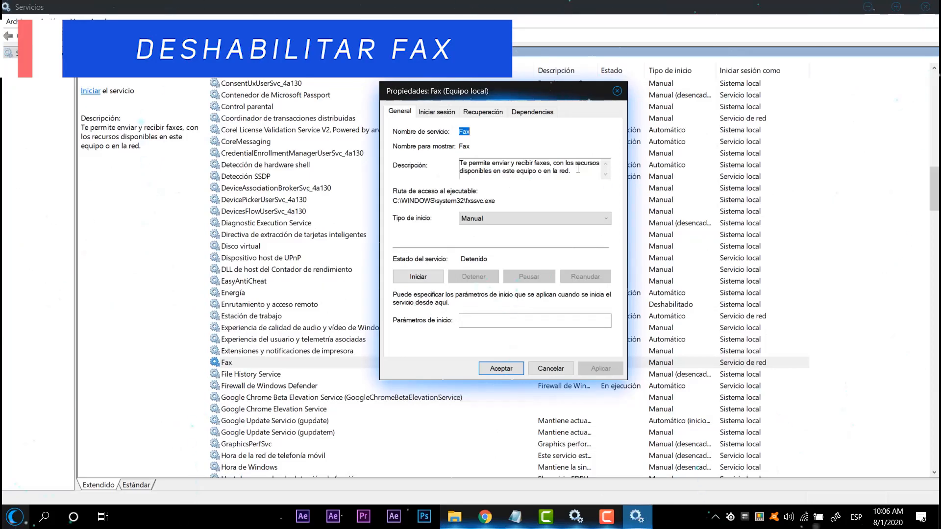
pyautogui.click(489, 220)
pyautogui.click(490, 255)
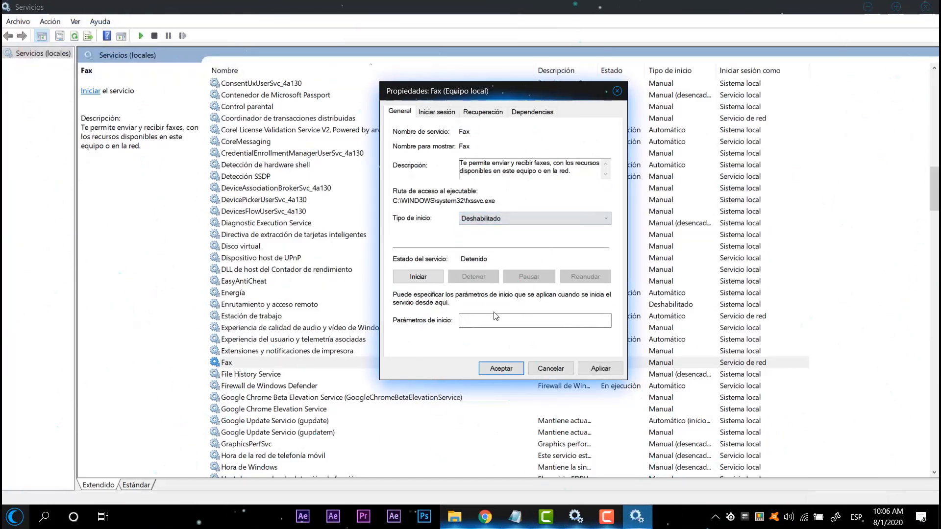
pyautogui.click(594, 369)
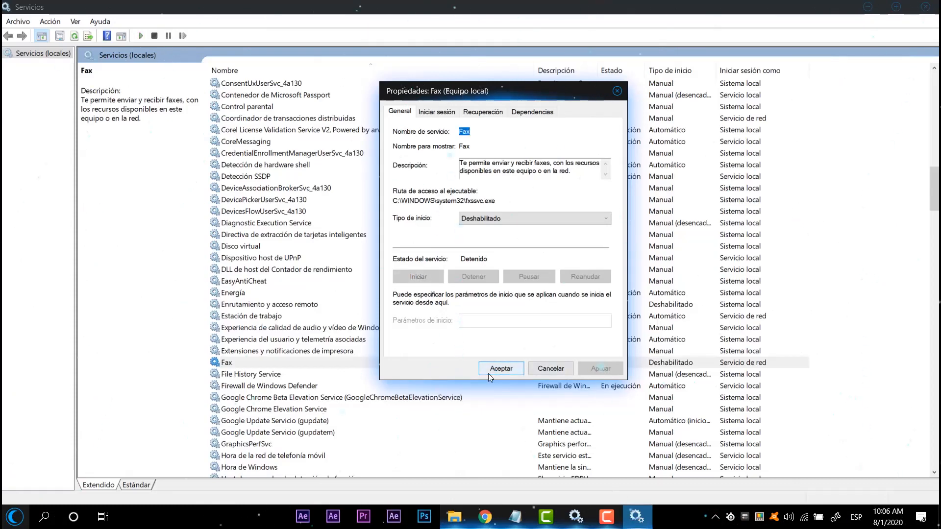
pyautogui.click(490, 372)
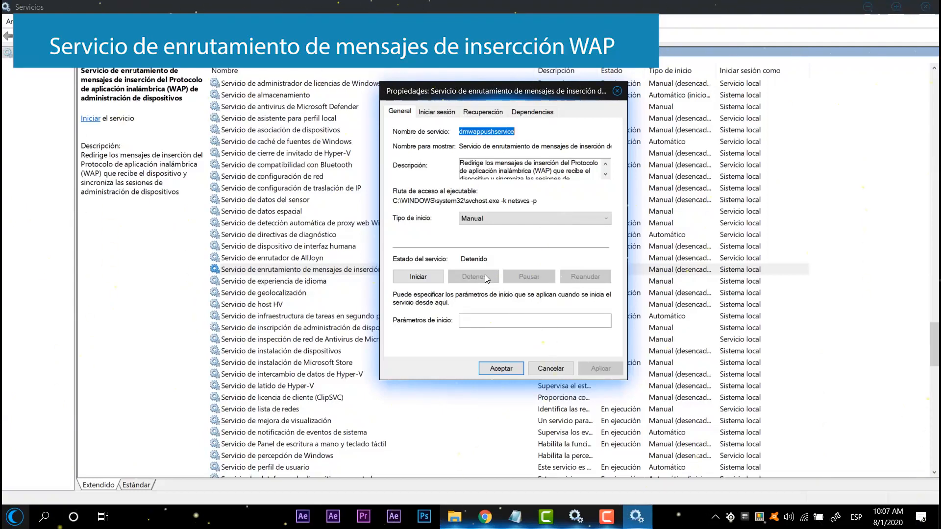
# Step: Set the startup type of the WAP push message routing service (dmwappushservice) to Deshabilitado, apply the change and close its properties
pyautogui.click(535, 219)
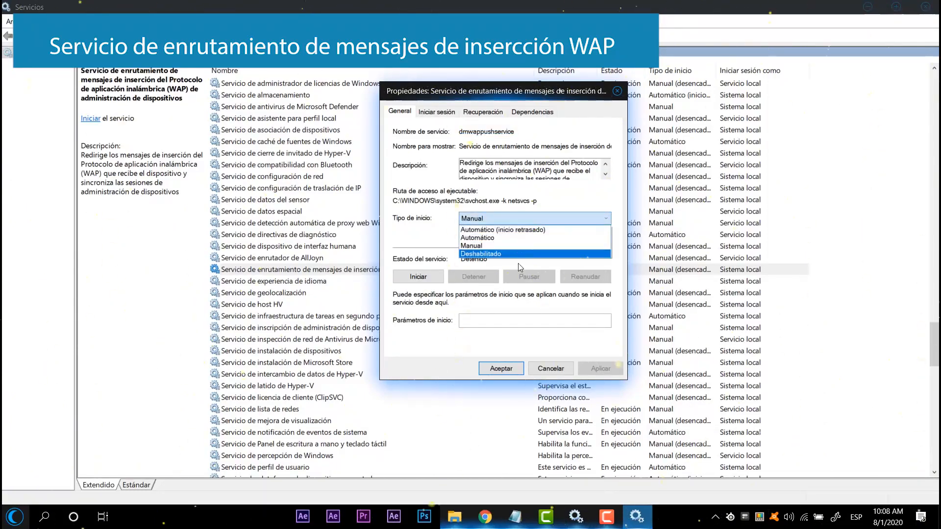
pyautogui.click(519, 256)
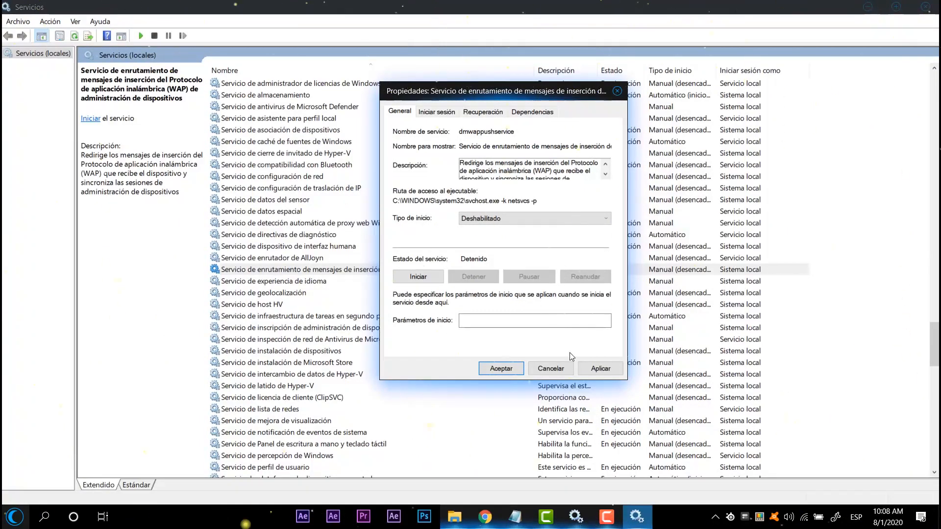
pyautogui.click(594, 369)
pyautogui.click(502, 370)
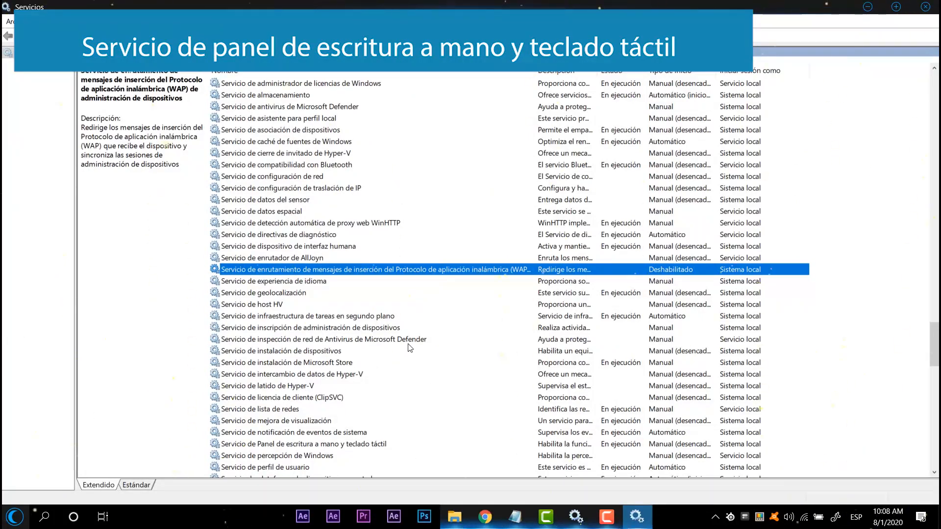
# Step: Set the startup type of "Servicio de Panel de escritura a mano y teclado táctil" to Deshabilitado and accept the change
pyautogui.doubleClick(343, 444)
pyautogui.moveTo(496, 93); pyautogui.dragTo(455, 115)
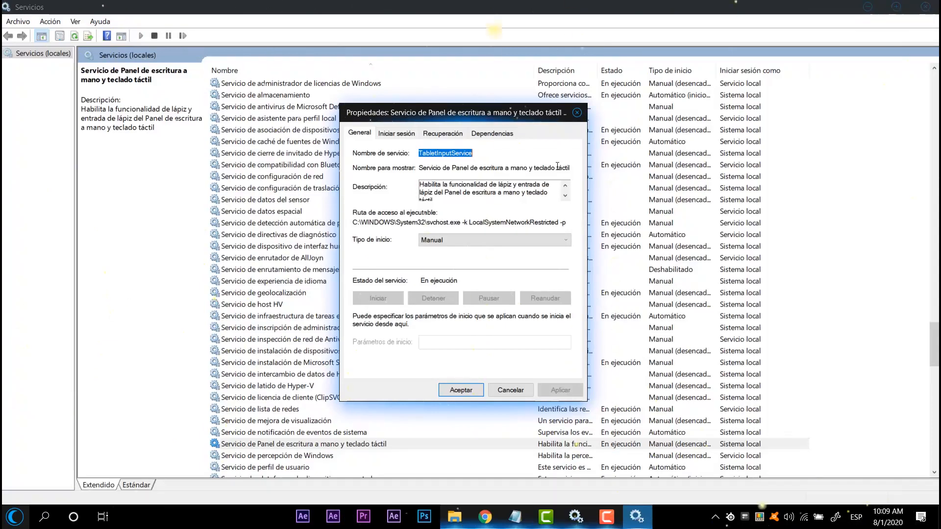
pyautogui.click(432, 240)
pyautogui.click(447, 259)
pyautogui.click(447, 240)
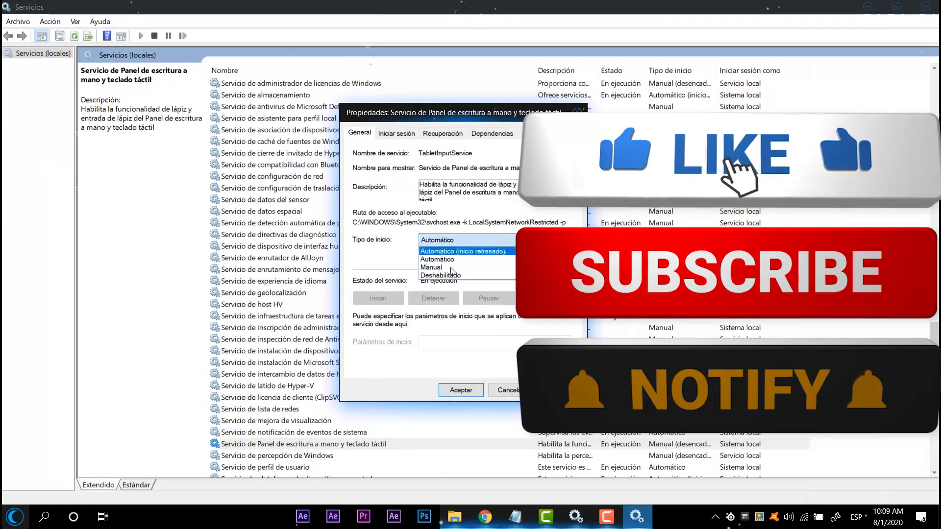
pyautogui.click(447, 276)
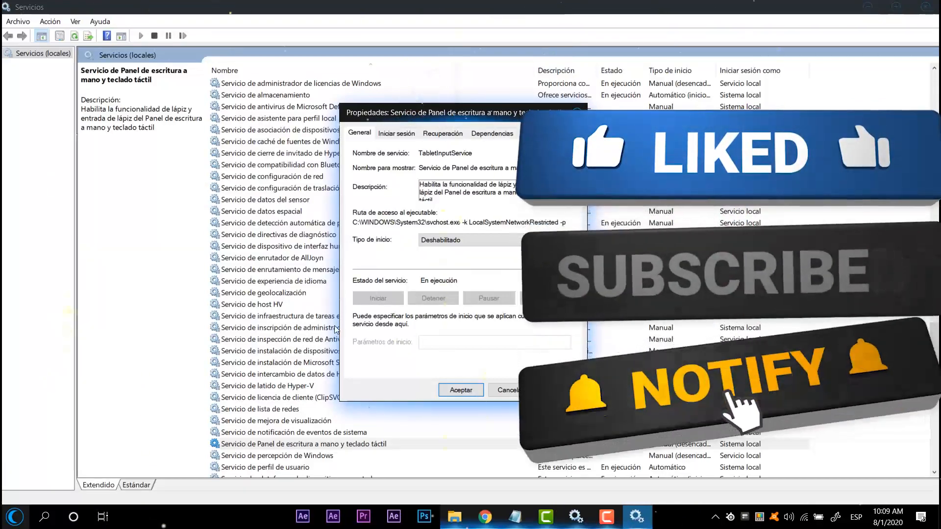
pyautogui.press('Return')
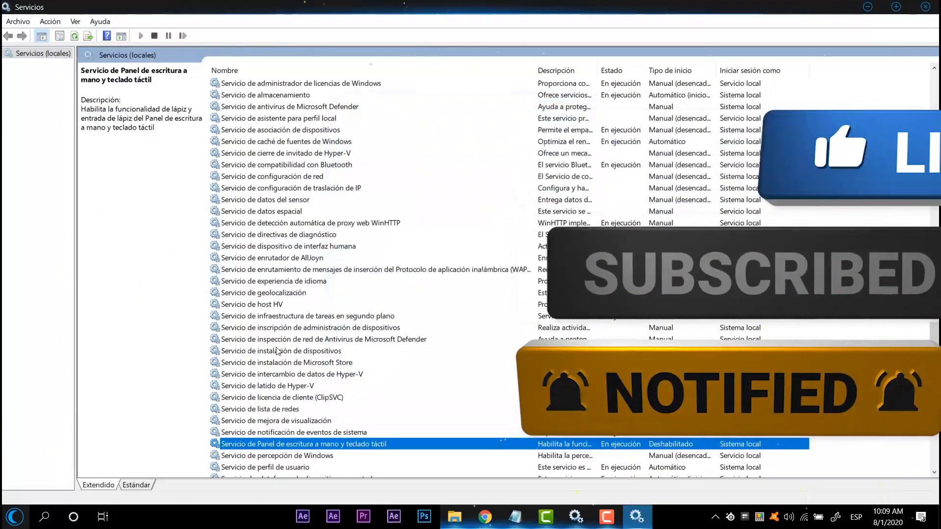
# Step: Read the full description of "Servicio Asistente para la compatibilidad de programas" in its properties and close them without changing anything
pyautogui.scroll(-2, 278, 373)
pyautogui.scroll(-1, 279, 369)
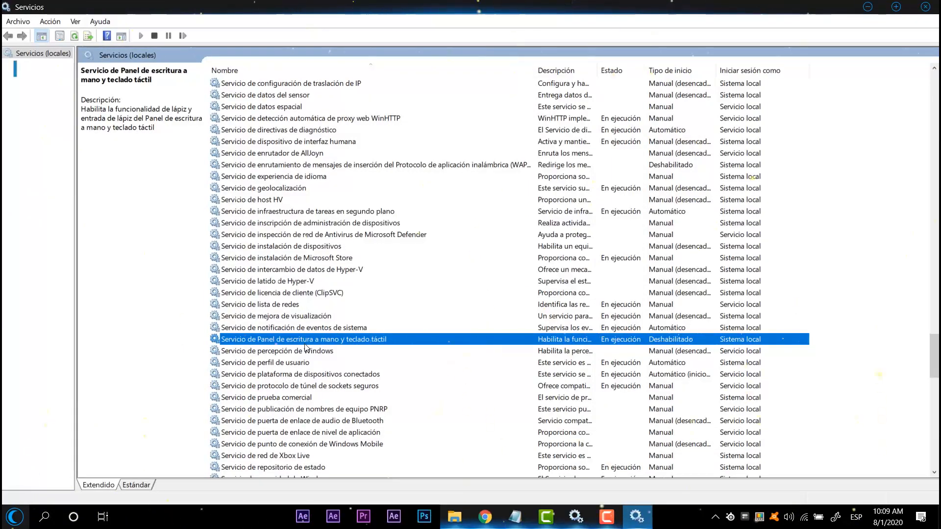
pyautogui.scroll(15, 304, 343)
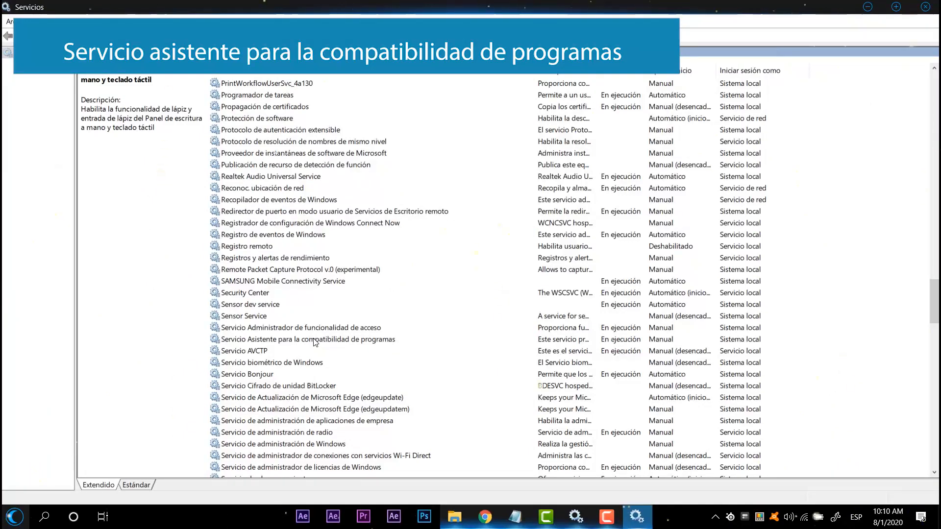
pyautogui.doubleClick(315, 339)
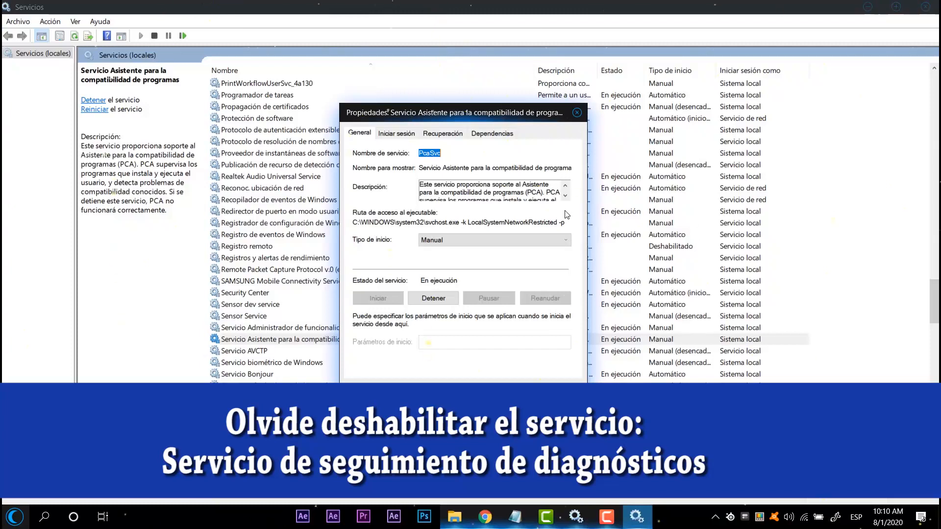
pyautogui.click(566, 197)
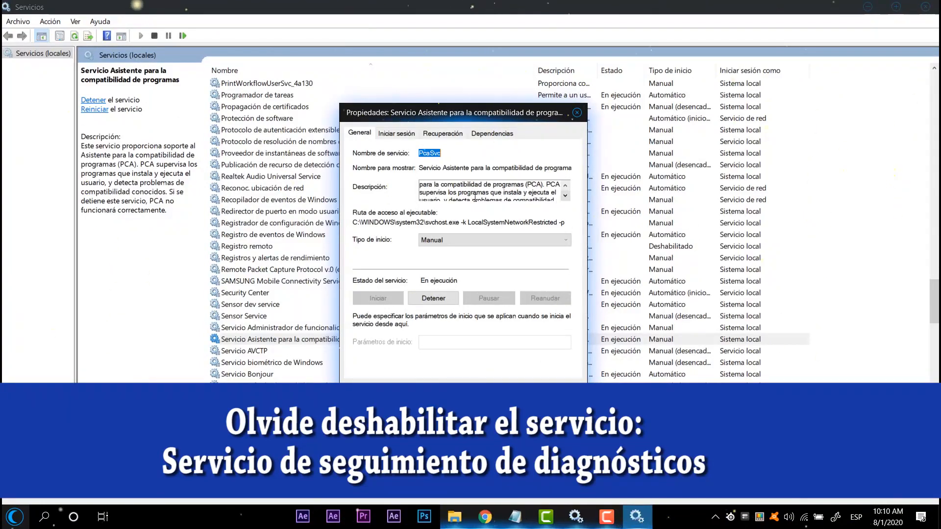
pyautogui.click(565, 196)
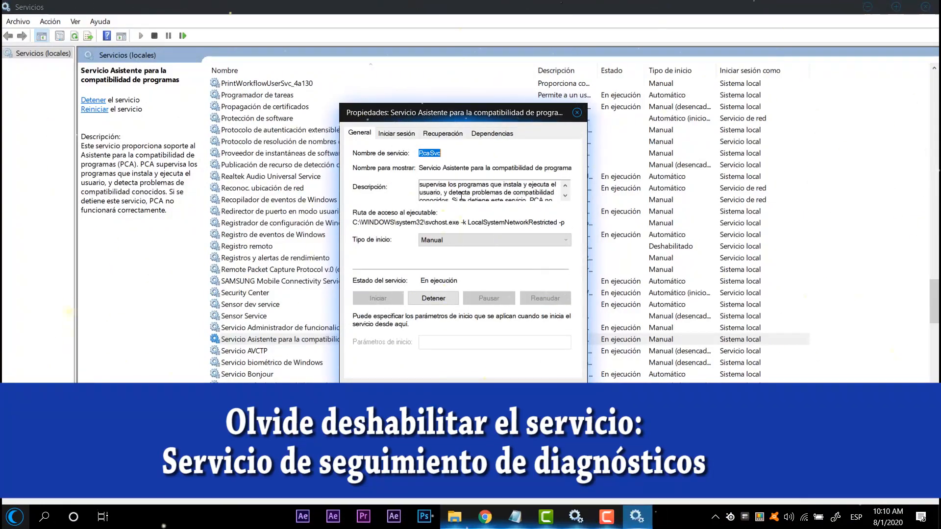
pyautogui.click(564, 196)
pyautogui.click(564, 196)
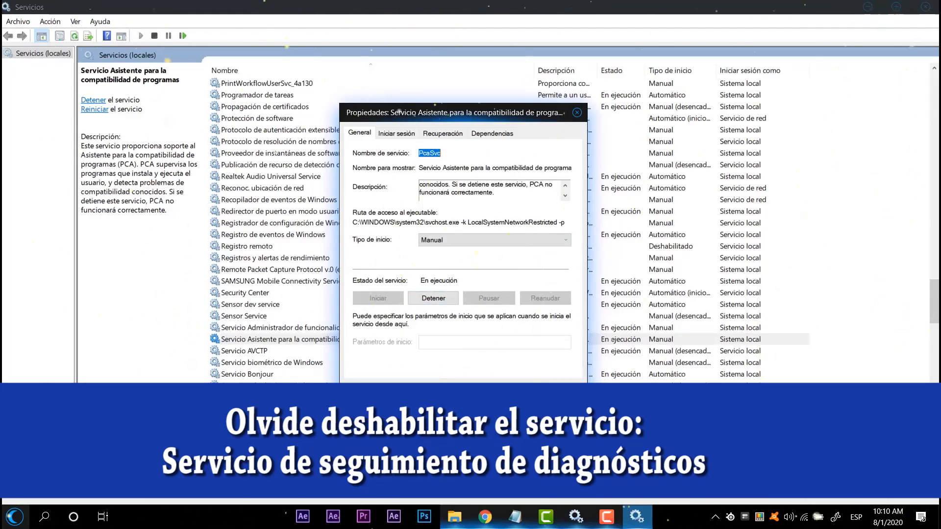
pyautogui.click(460, 392)
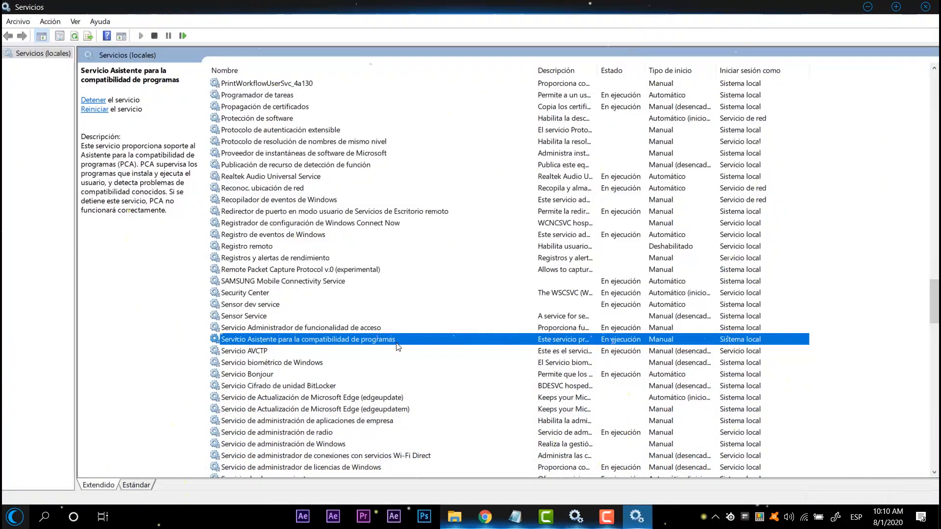
# Step: Read the description of "Servicio biométrico de Windows", set its startup type to Deshabilitado and close its properties
pyautogui.scroll(-6, 394, 319)
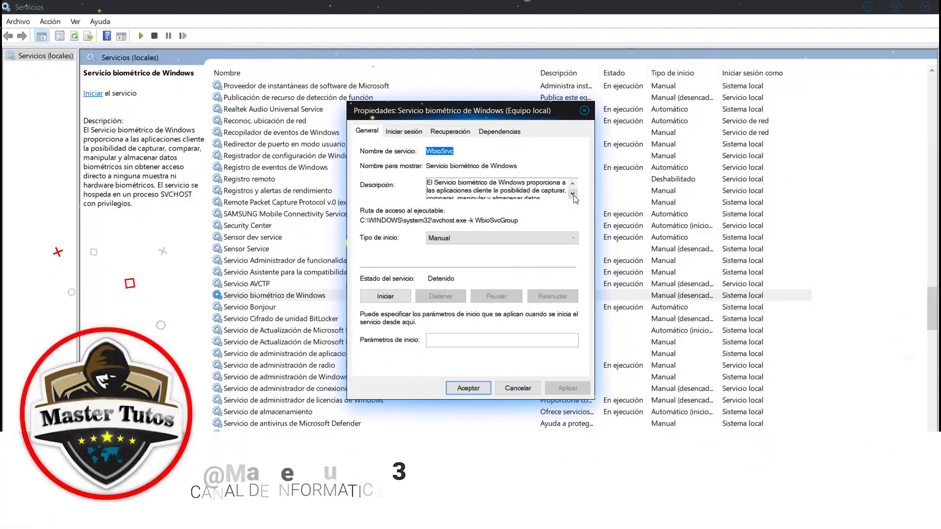
pyautogui.click(573, 195)
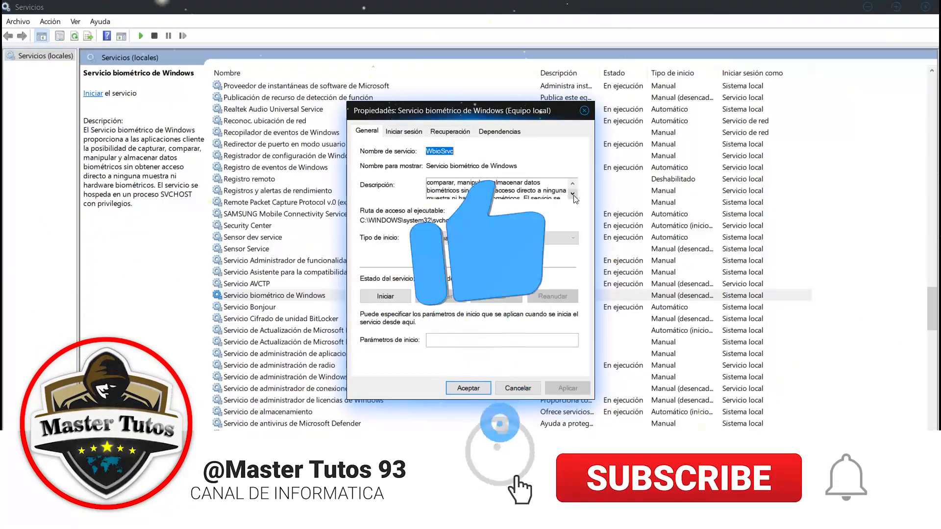
pyautogui.click(572, 194)
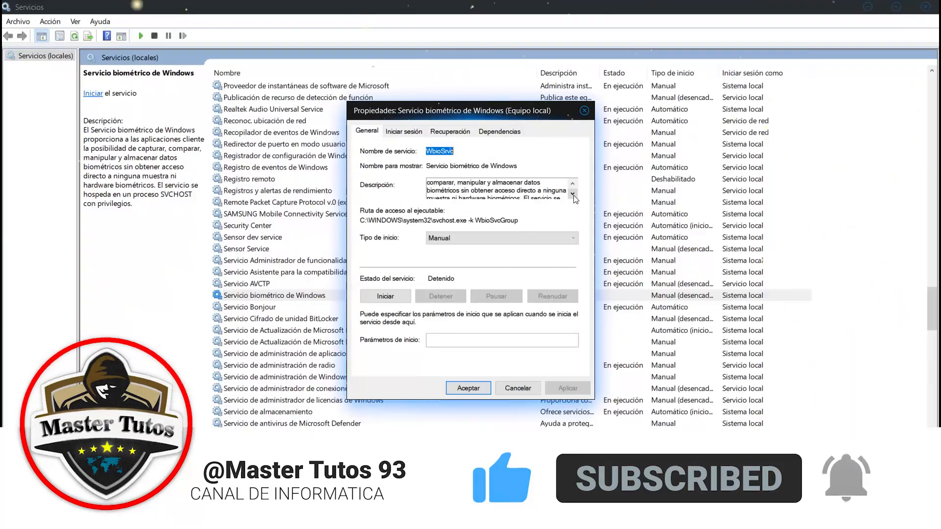
pyautogui.click(573, 194)
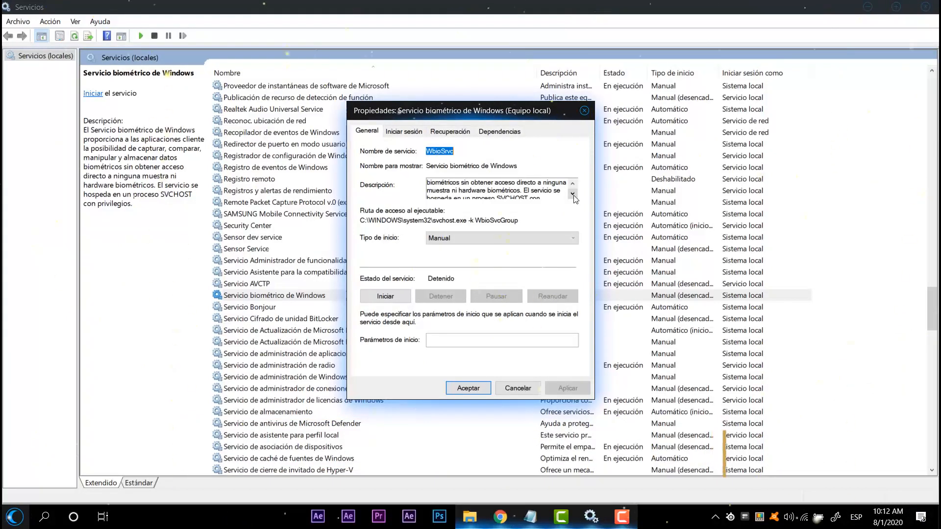
pyautogui.click(525, 240)
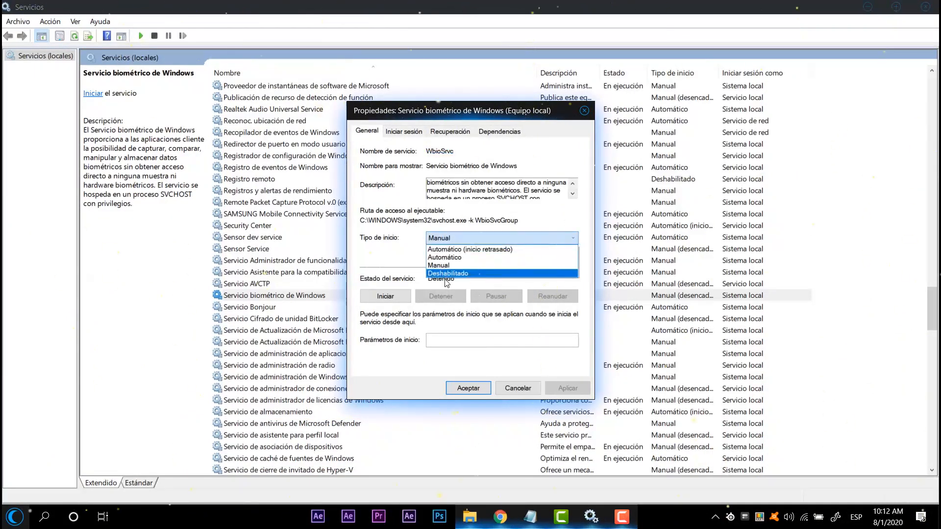
pyautogui.click(446, 274)
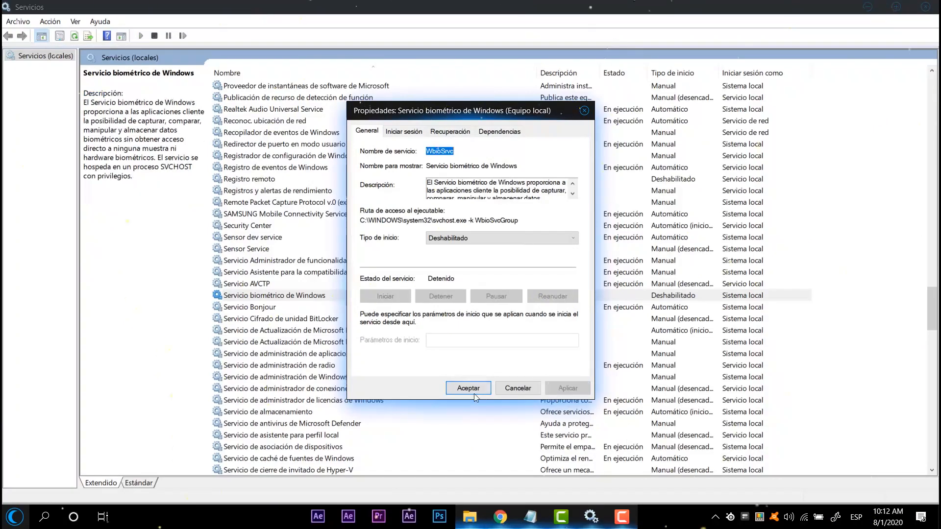
pyautogui.click(474, 391)
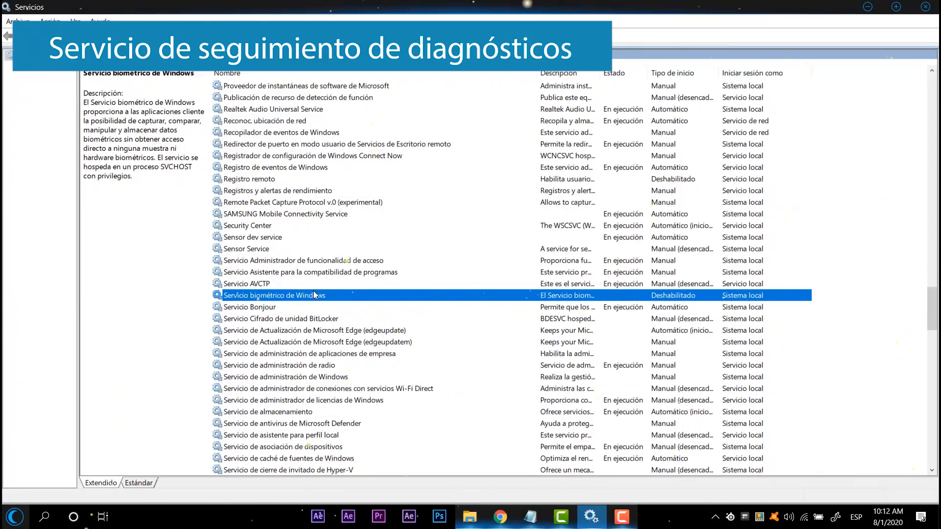
# Step: Set the startup type of "Servicio Cifrado de unidad BitLocker" to Manual and accept its properties
pyautogui.click(306, 319)
pyautogui.doubleClick(305, 319)
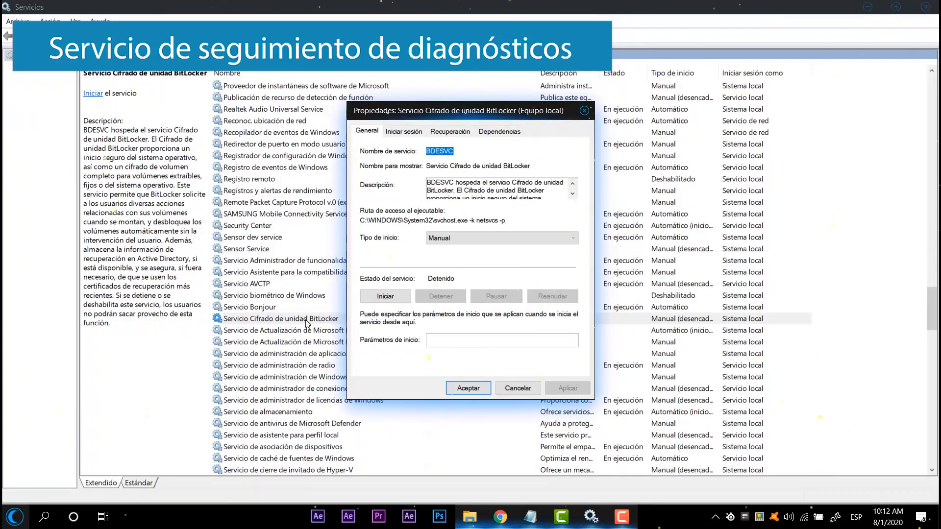
pyautogui.click(451, 239)
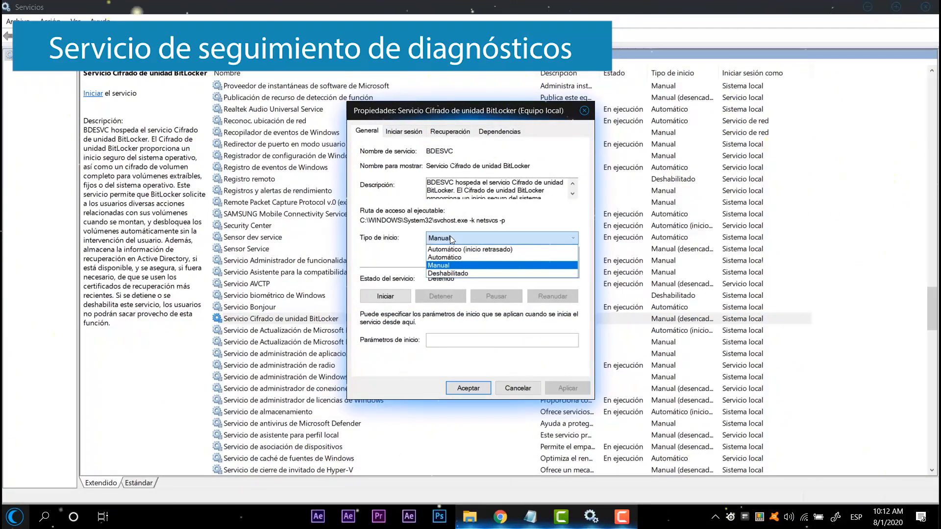
pyautogui.click(451, 239)
pyautogui.click(457, 239)
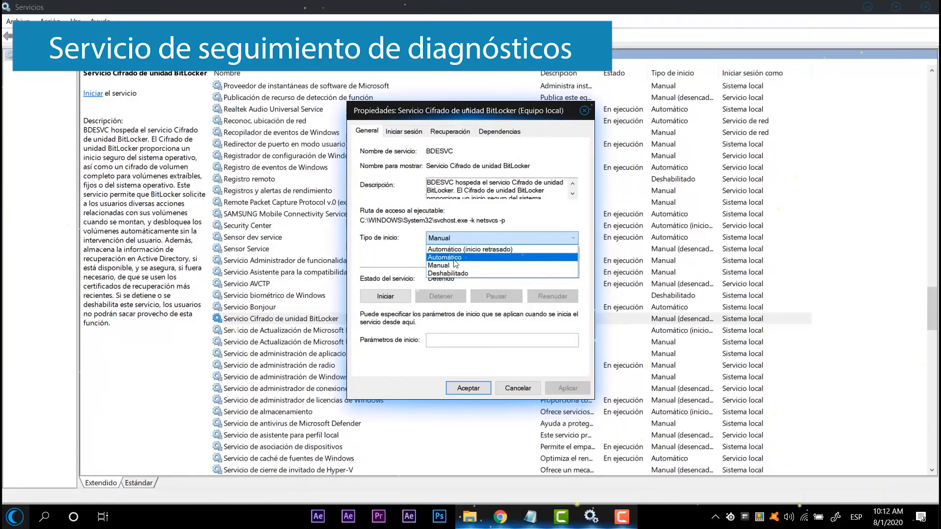
pyautogui.click(455, 265)
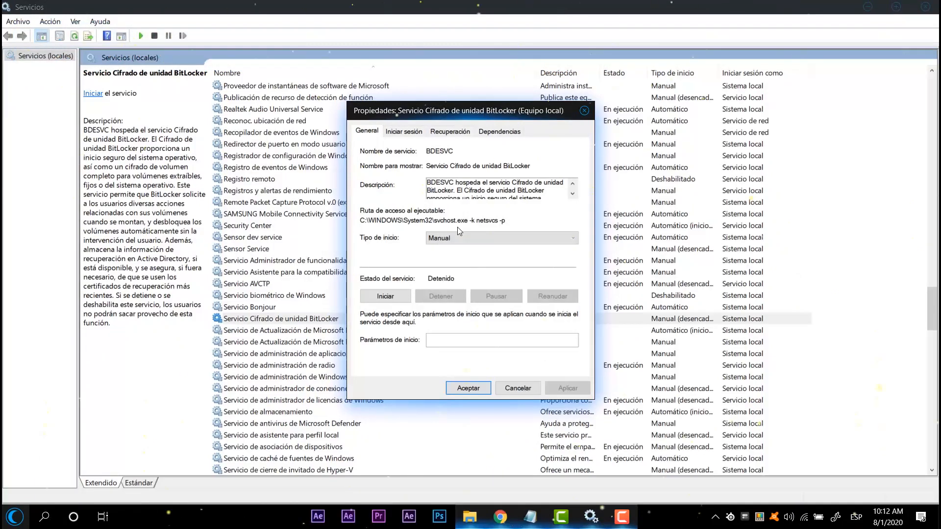
pyautogui.click(454, 239)
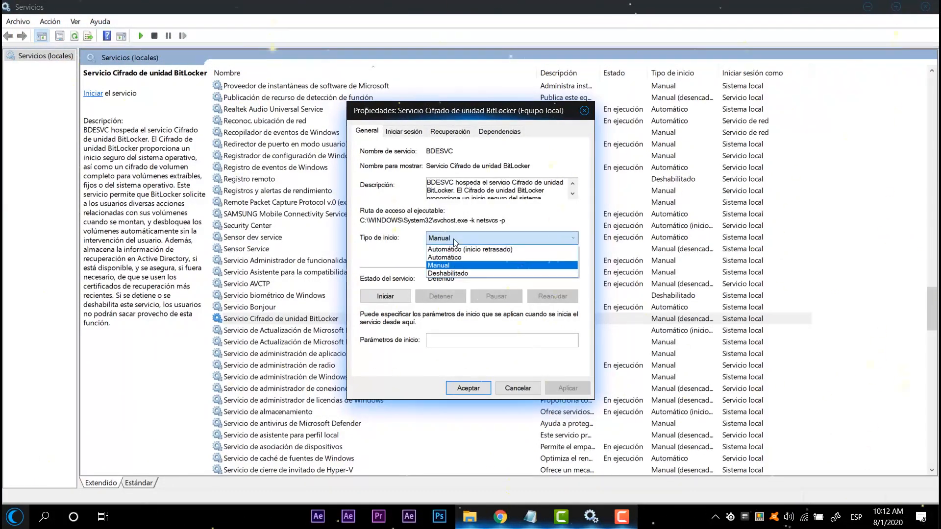
pyautogui.click(479, 265)
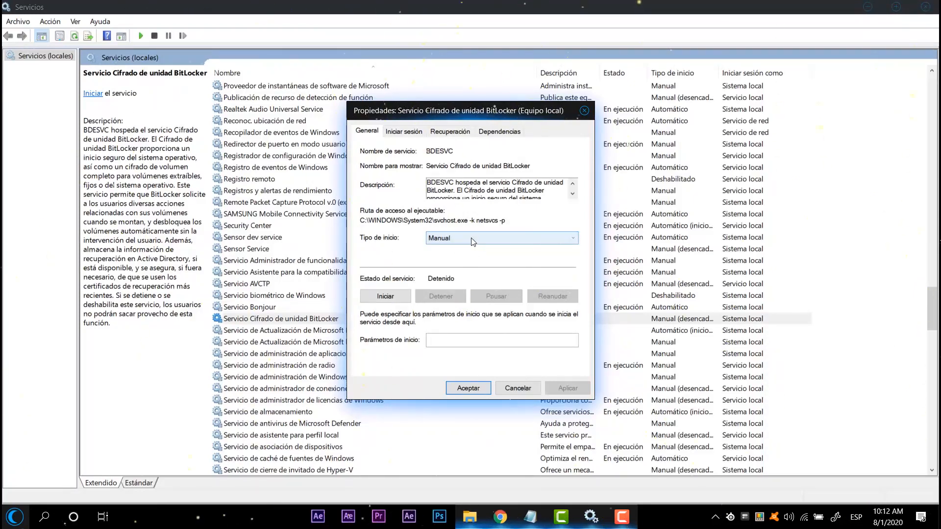
pyautogui.click(464, 392)
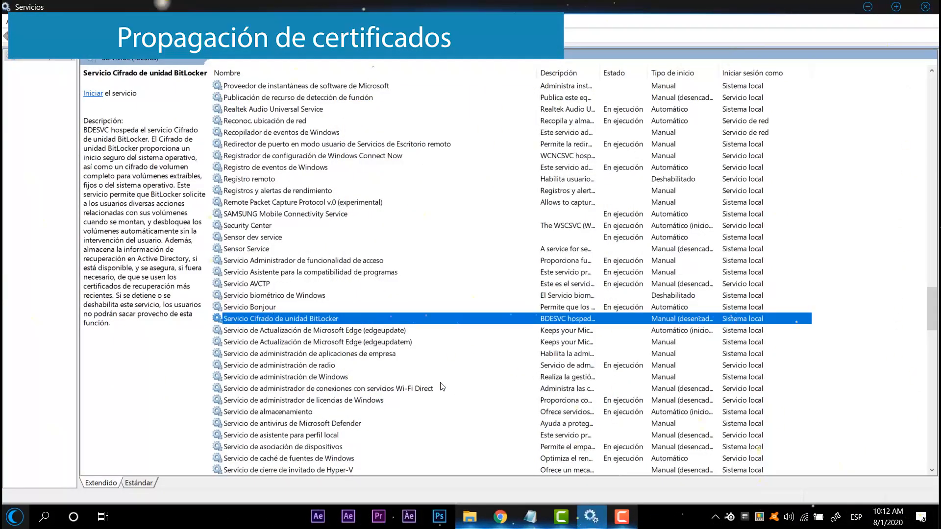
# Step: Find the "Propagación de certificados" service, open its properties and read through its description
pyautogui.scroll(-20, 475, 265)
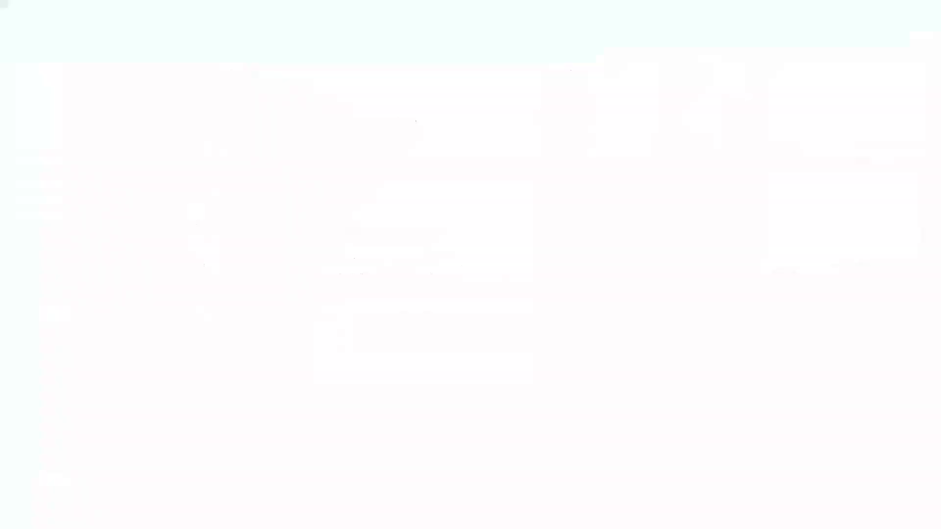
pyautogui.scroll(-10, 218, 391)
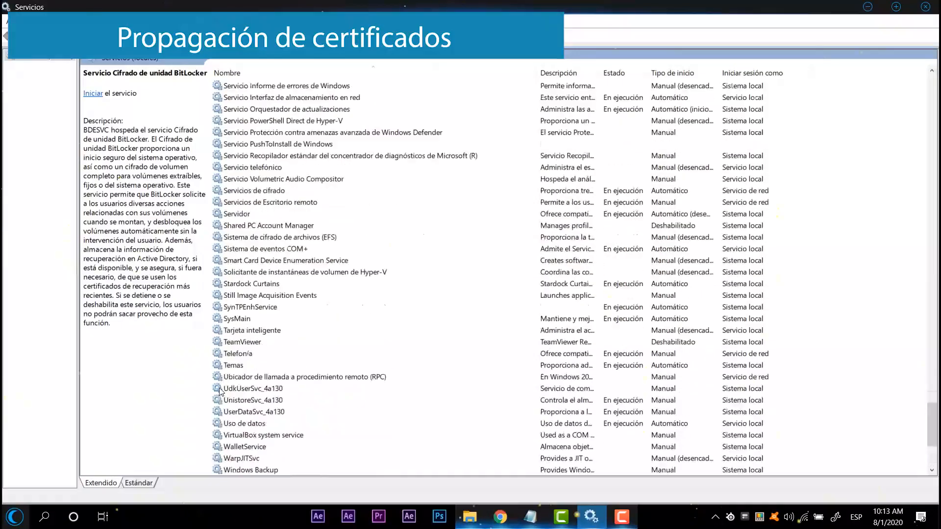
pyautogui.scroll(10, 224, 316)
pyautogui.scroll(20, 249, 350)
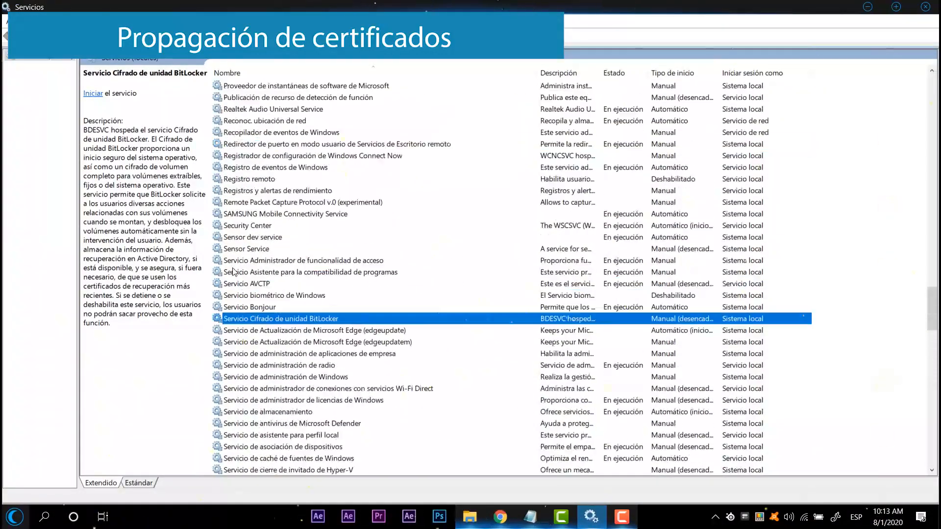
pyautogui.scroll(-1, 255, 324)
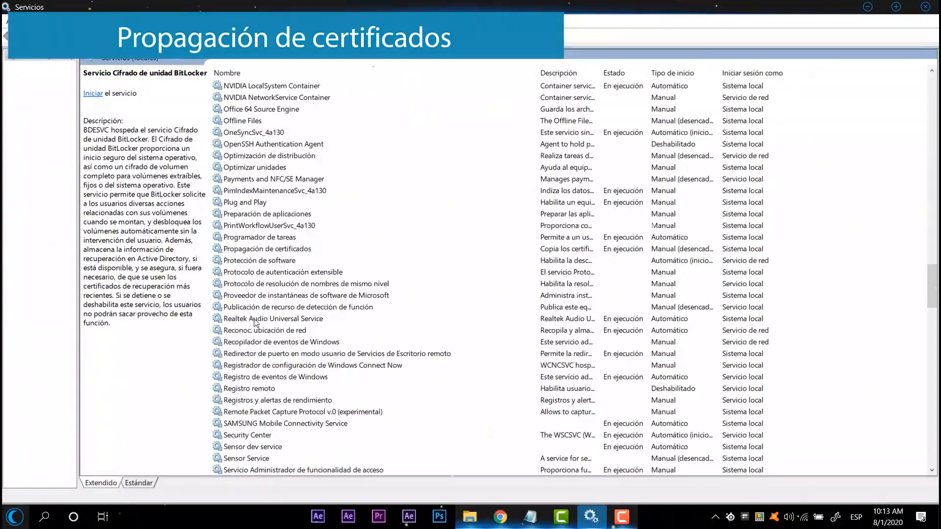
pyautogui.doubleClick(292, 248)
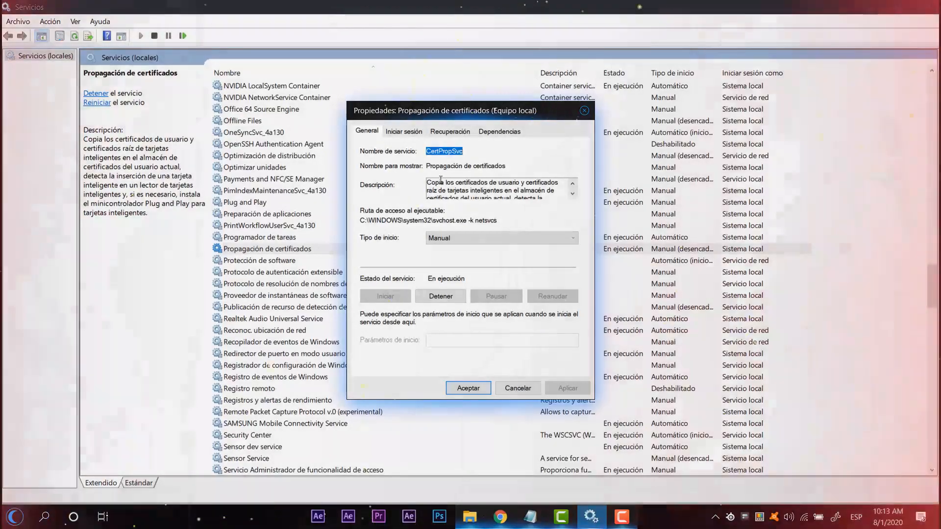
pyautogui.moveTo(440, 182); pyautogui.dragTo(574, 195)
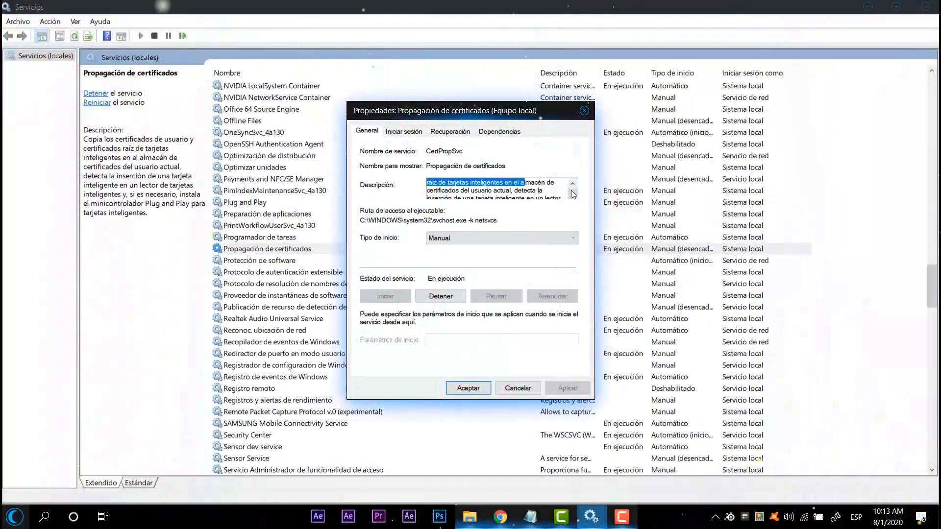
pyautogui.click(573, 195)
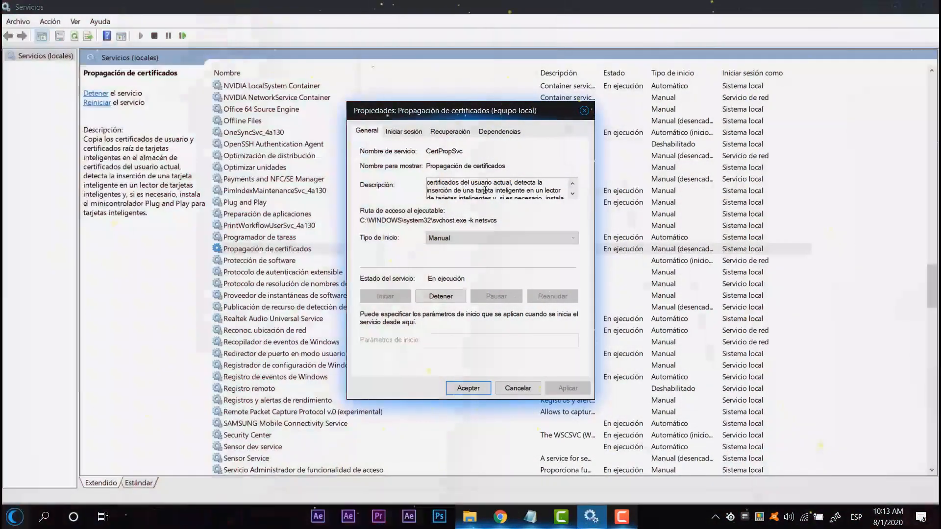
pyautogui.moveTo(487, 190); pyautogui.dragTo(519, 191)
pyautogui.click(573, 184)
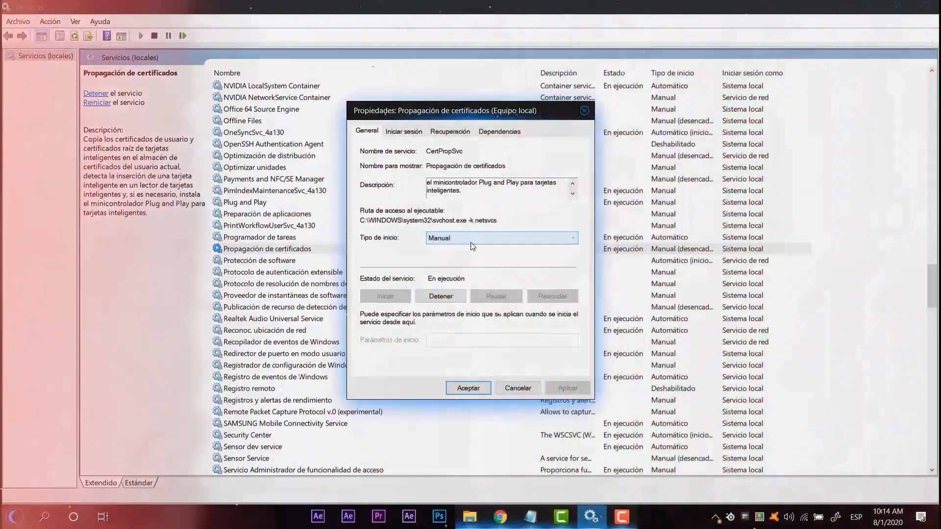
# Step: Set the startup type of "Propagación de certificados" to Deshabilitado, apply the change and close its properties
pyautogui.click(473, 239)
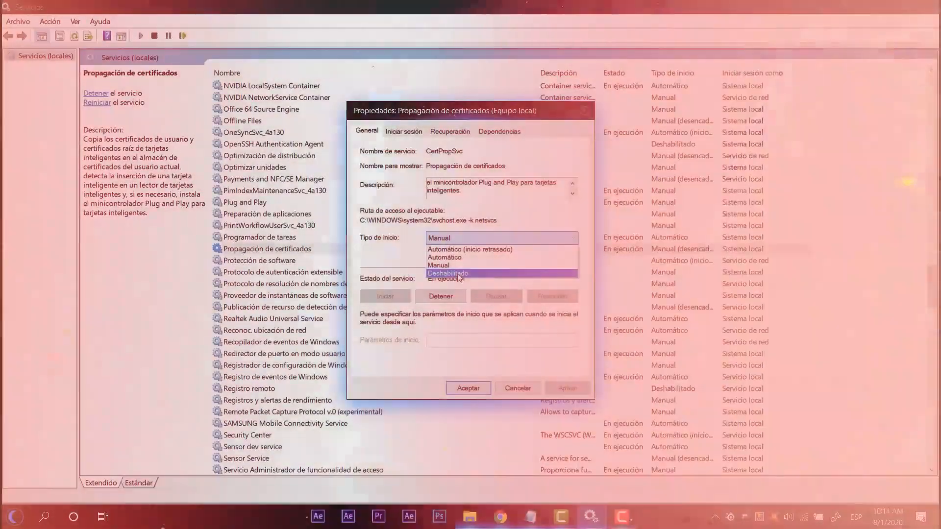
pyautogui.click(459, 278)
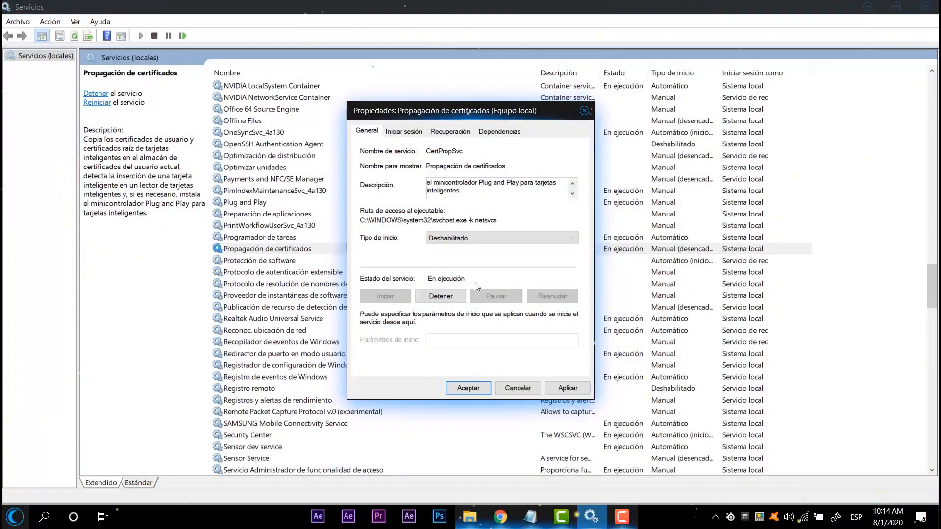
pyautogui.click(567, 388)
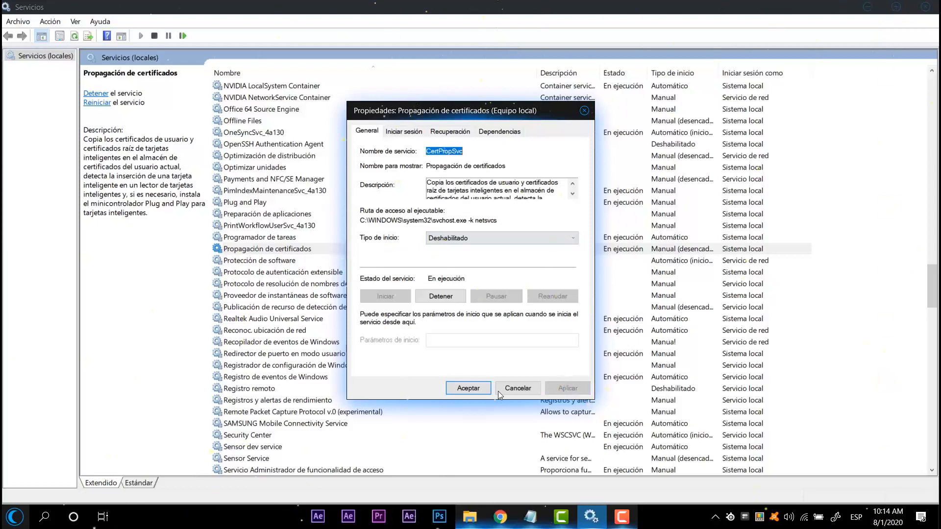
pyautogui.click(468, 388)
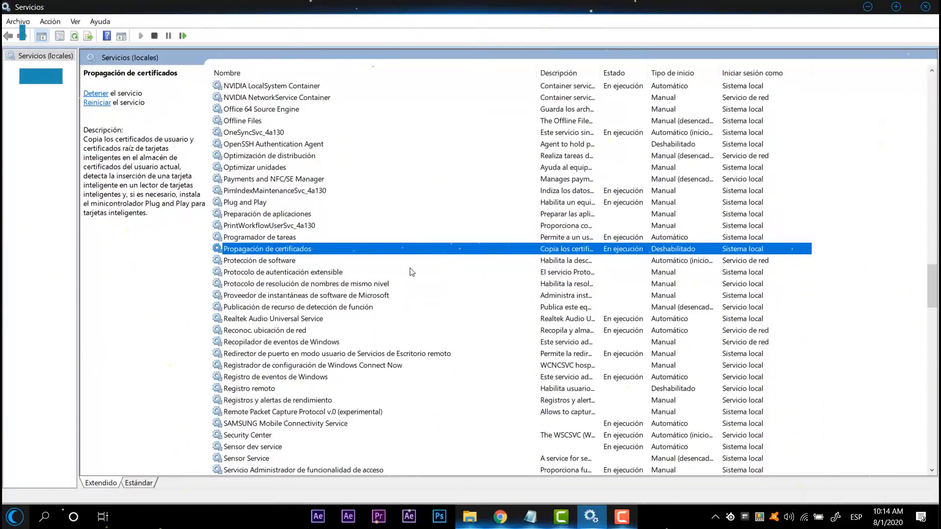
# Step: Find the Net Logon service, open its properties and read through its description
pyautogui.scroll(20, 404, 302)
pyautogui.scroll(20, 403, 302)
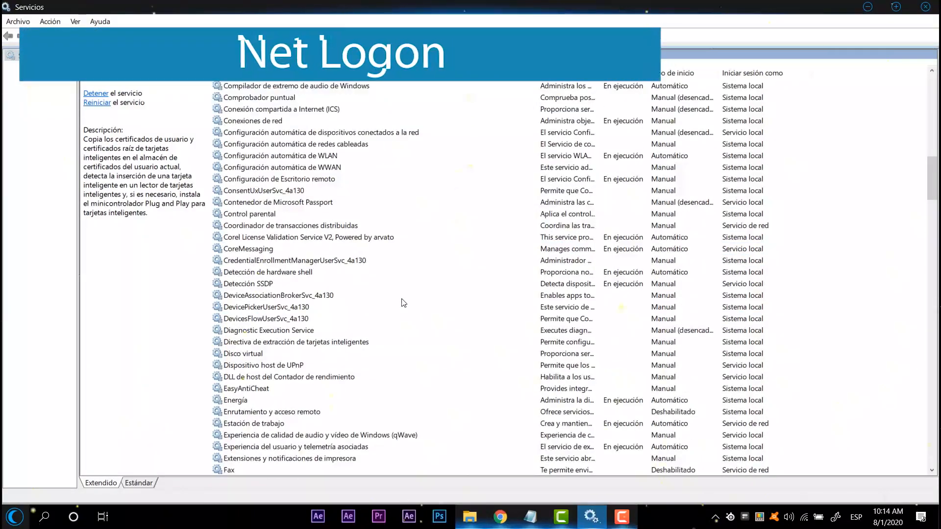
pyautogui.scroll(-13, 395, 309)
pyautogui.scroll(-20, 308, 265)
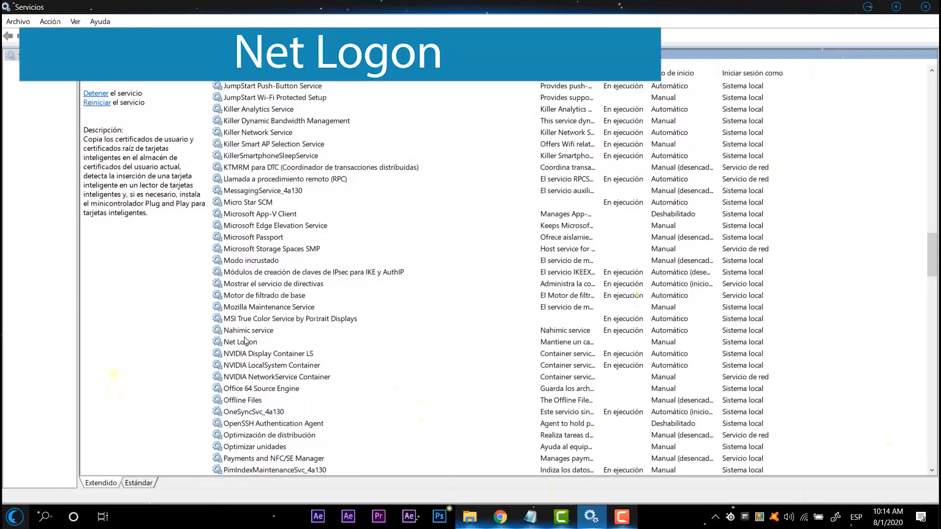
pyautogui.doubleClick(245, 342)
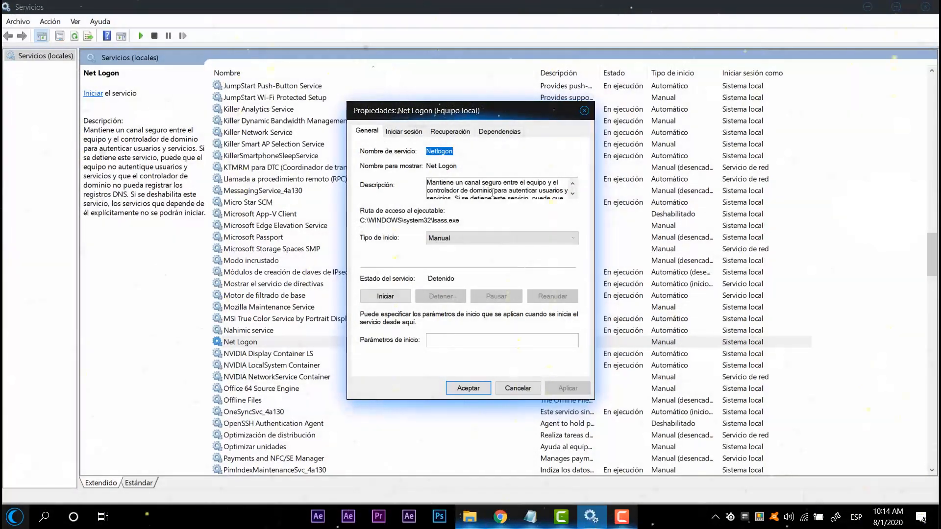
pyautogui.click(573, 194)
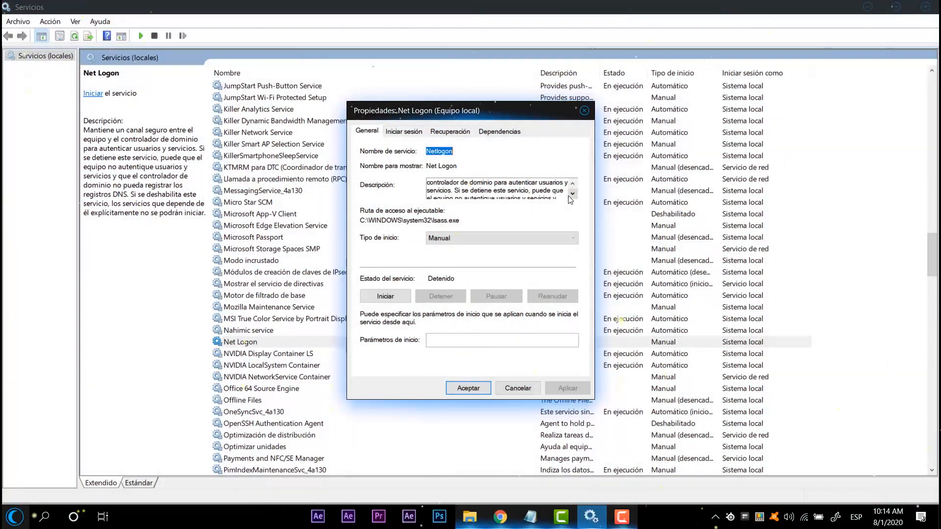
pyautogui.click(571, 194)
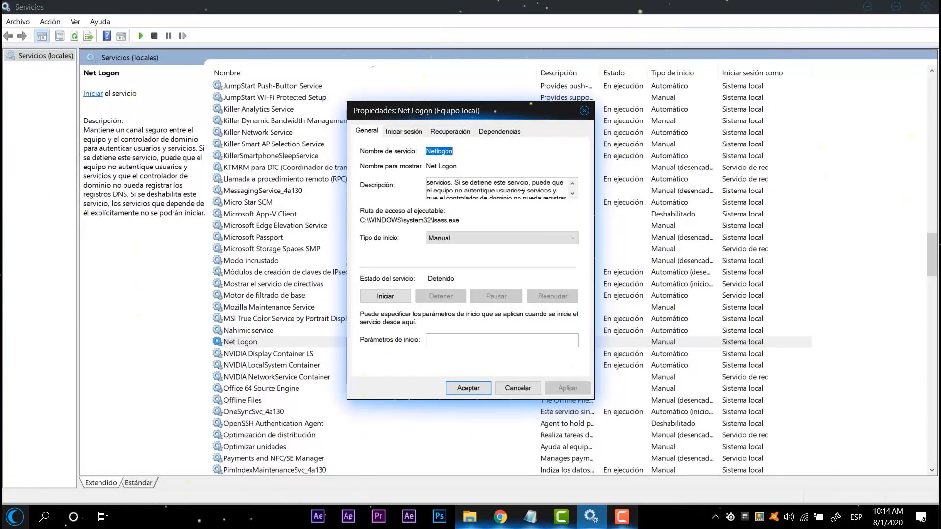
pyautogui.click(573, 194)
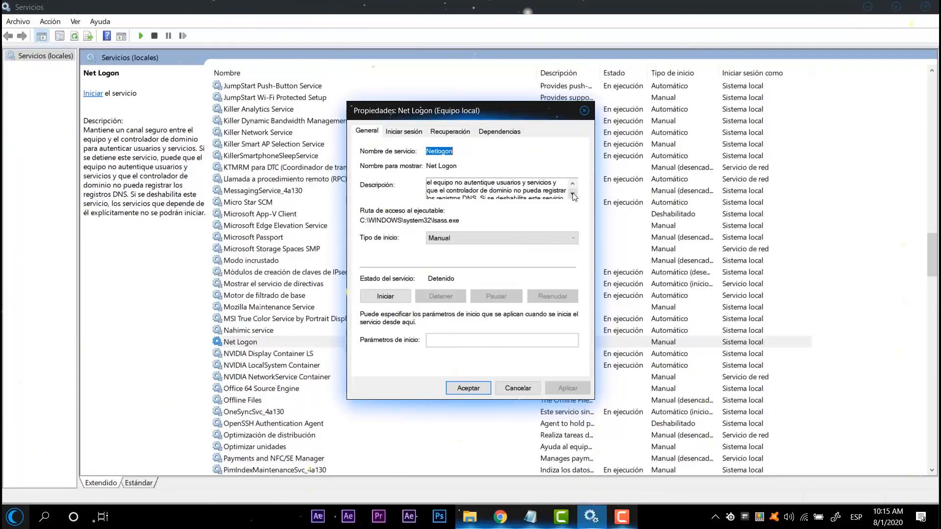
pyautogui.click(573, 194)
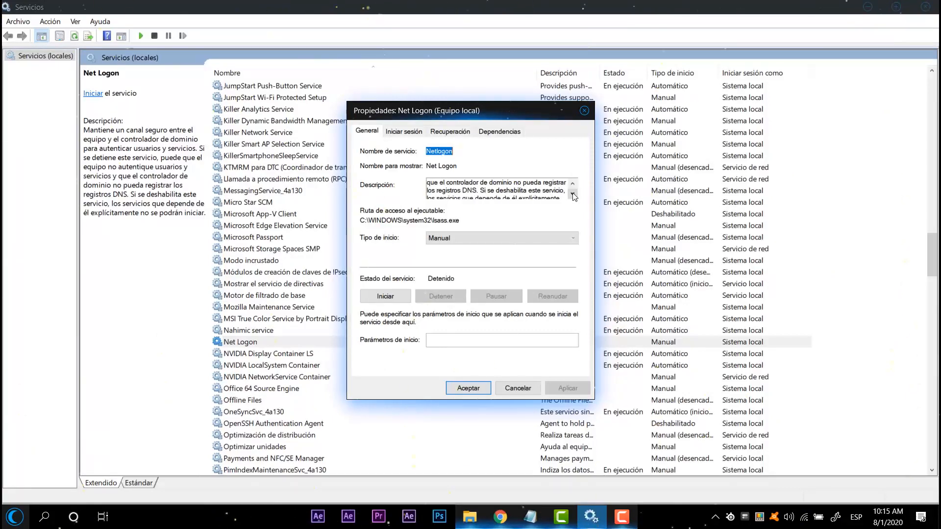
# Step: Set the startup type of Net Logon to Deshabilitado, apply the change and close its properties
pyautogui.click(494, 238)
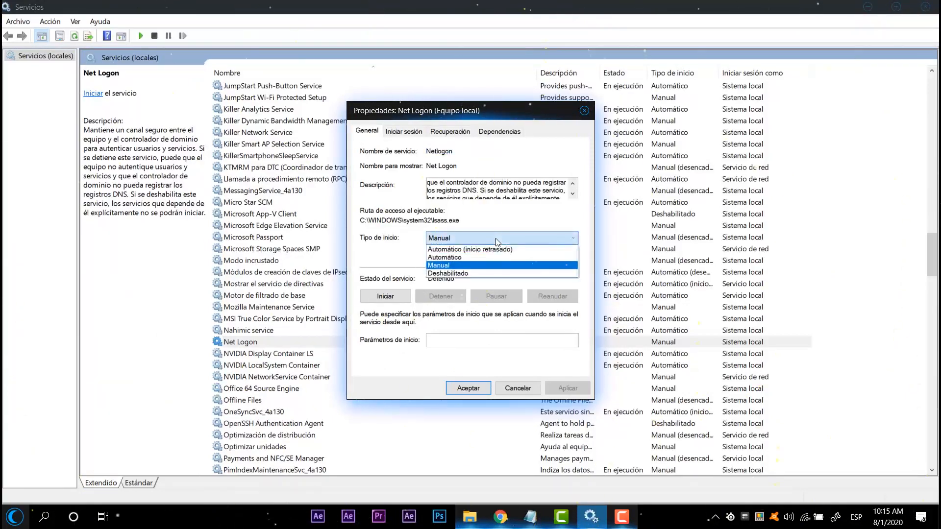
pyautogui.click(499, 272)
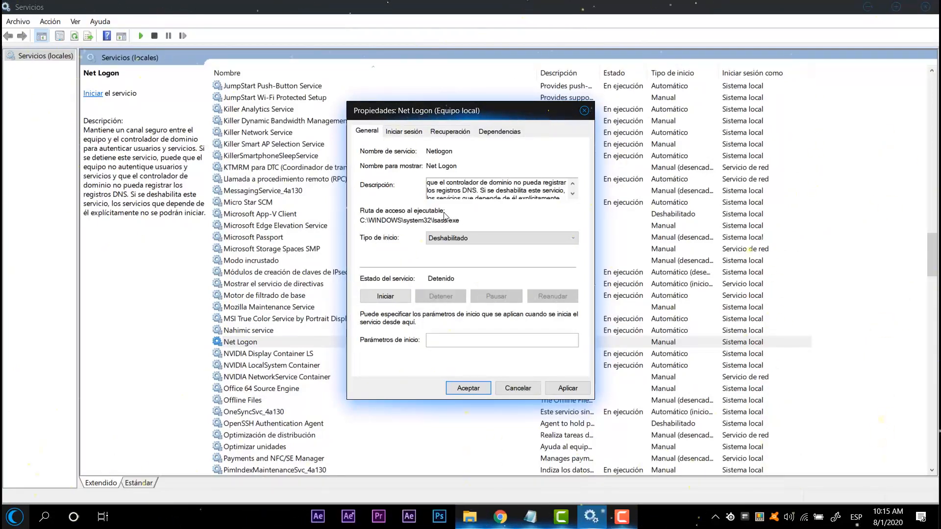
pyautogui.click(554, 387)
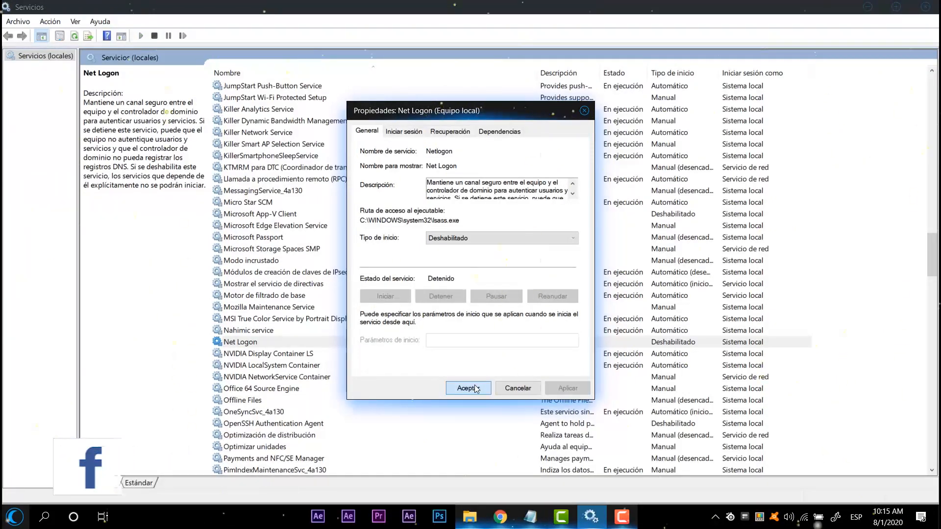
pyautogui.click(469, 388)
# Step: Find the "Autenticación natural" service in the list and open its properties
pyautogui.scroll(1, 466, 389)
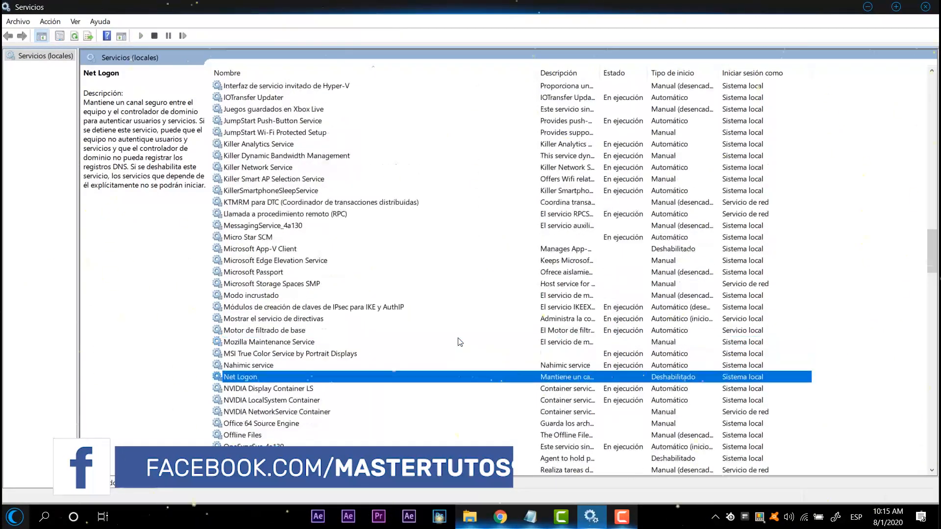
pyautogui.scroll(20, 460, 342)
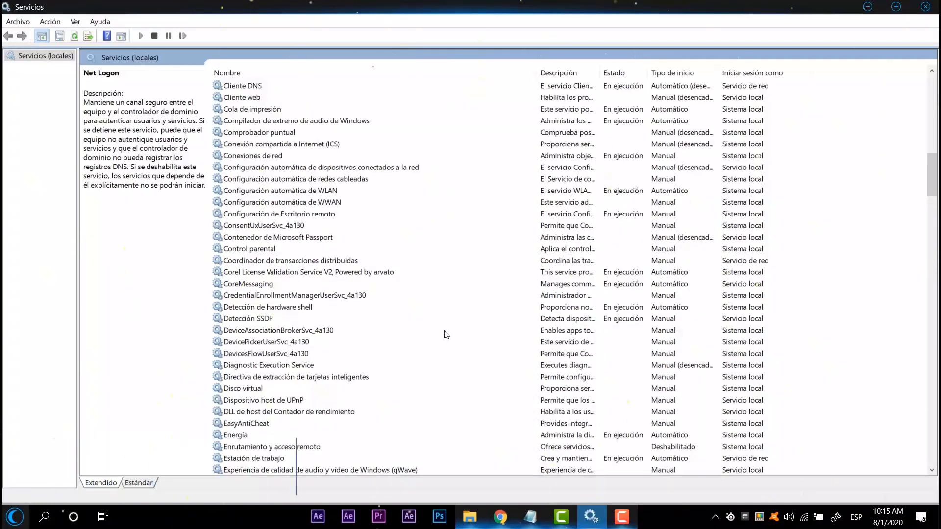
pyautogui.scroll(20, 446, 334)
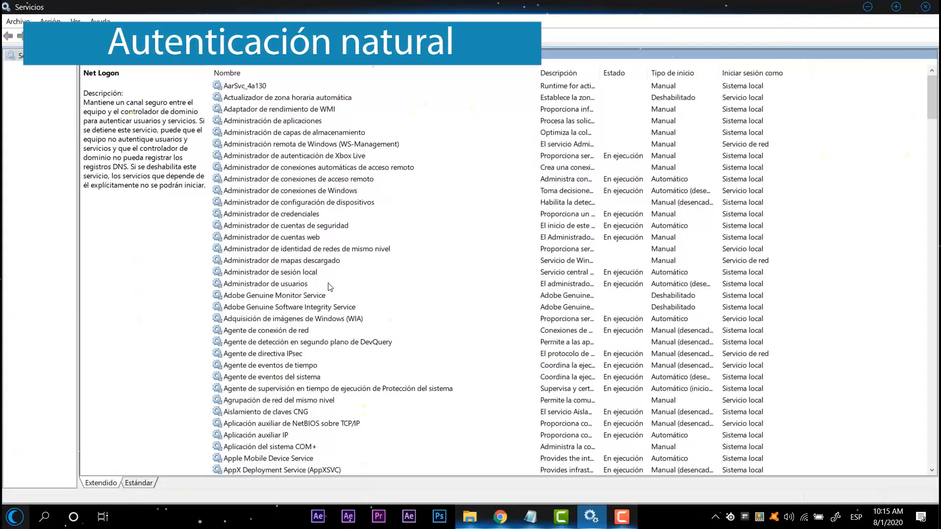
pyautogui.scroll(-1, 324, 297)
pyautogui.scroll(1, 245, 162)
pyautogui.scroll(-6, 227, 321)
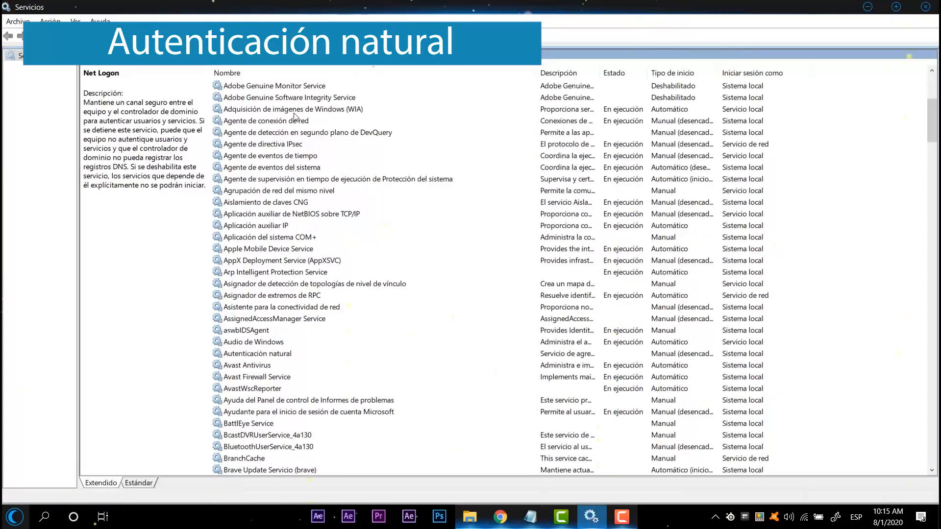
pyautogui.scroll(-3, 260, 365)
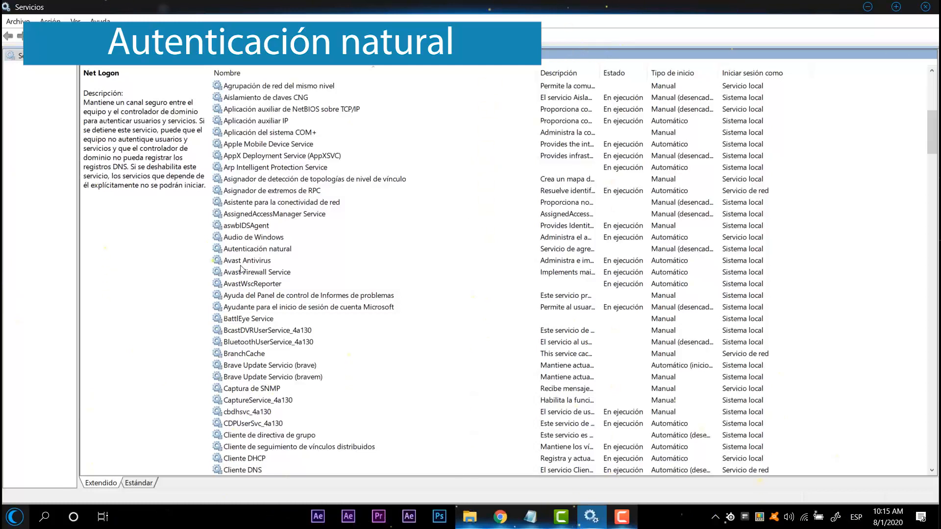
pyautogui.doubleClick(248, 252)
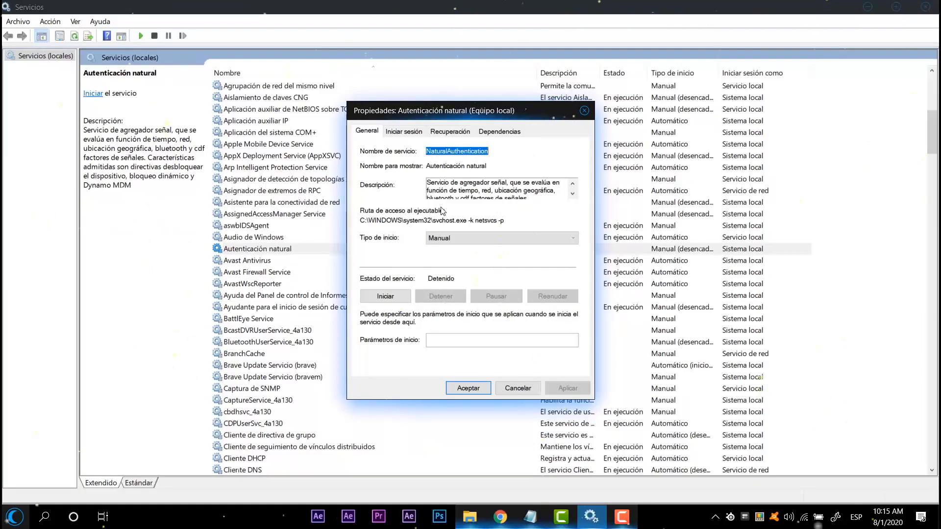
# Step: Set the startup type of "Autenticación natural" to Deshabilitado, apply the change and close its properties
pyautogui.click(475, 237)
pyautogui.click(514, 281)
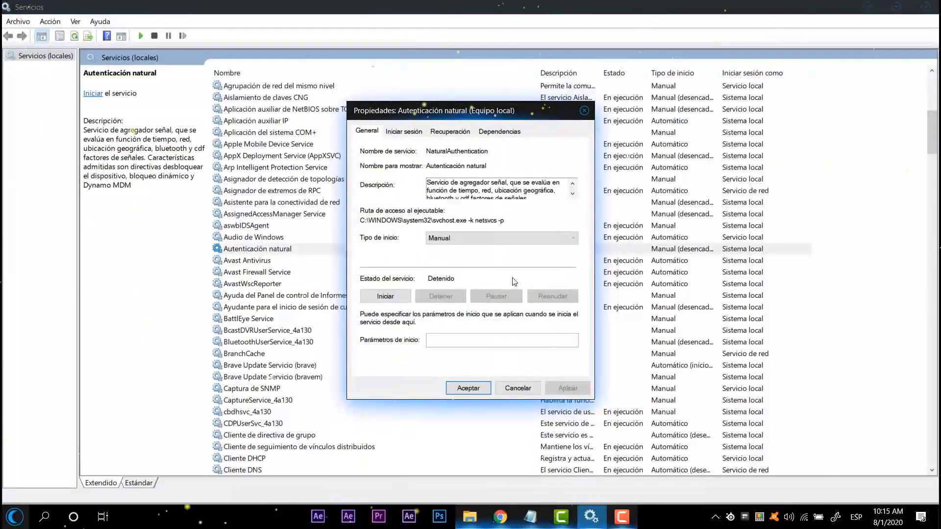
pyautogui.click(450, 238)
pyautogui.click(459, 266)
pyautogui.click(460, 240)
pyautogui.click(477, 275)
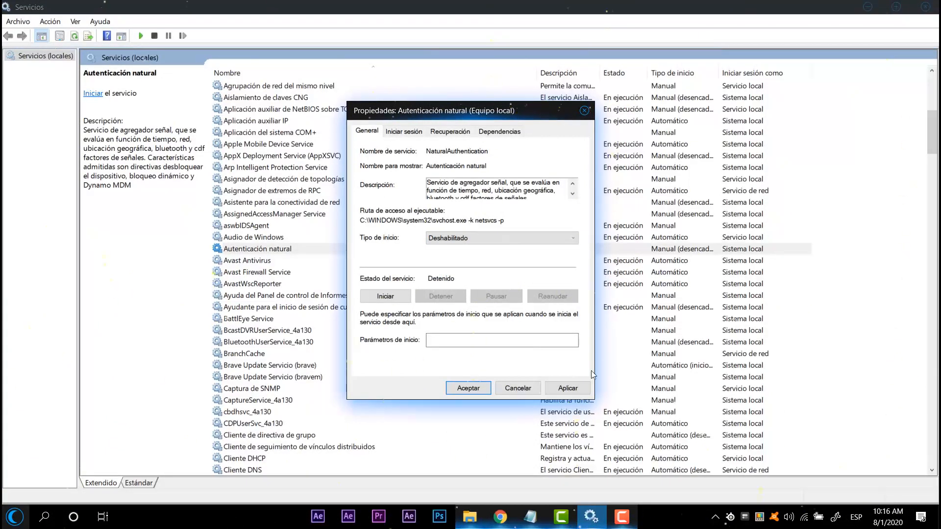
pyautogui.click(568, 390)
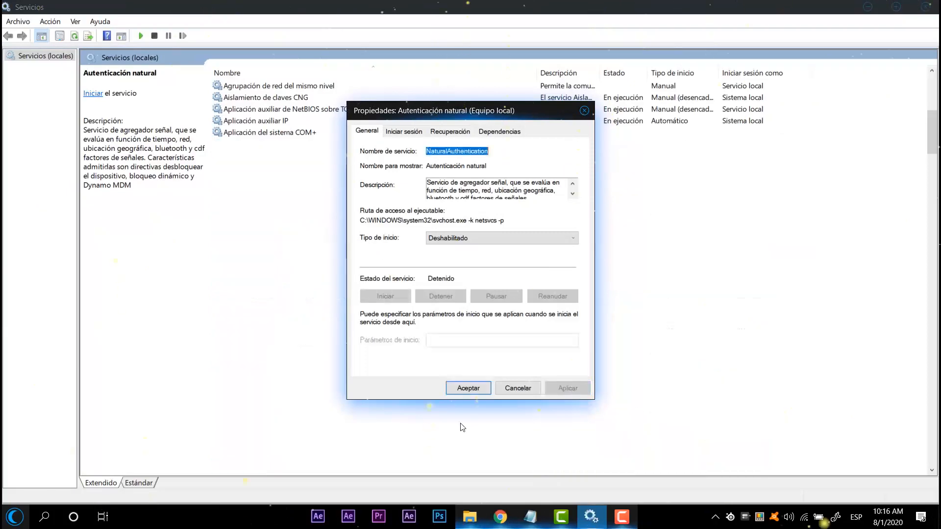
pyautogui.click(464, 393)
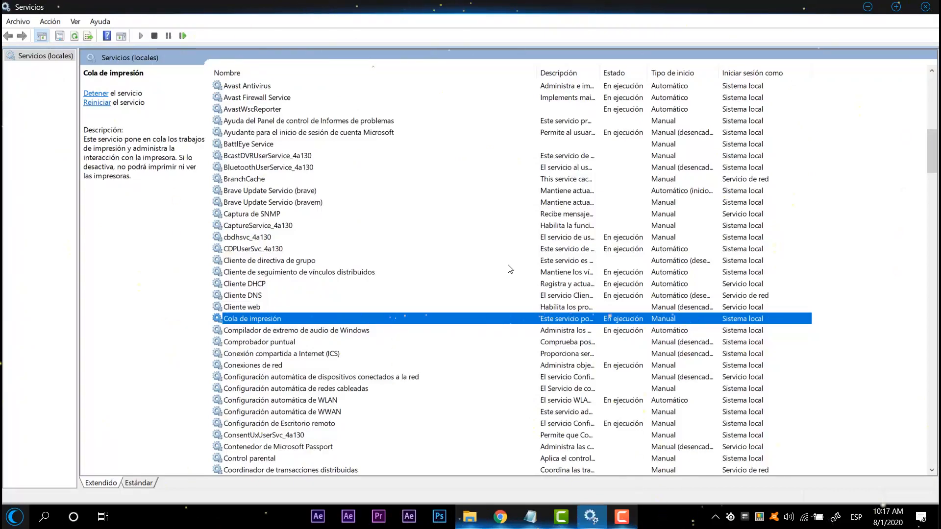
# Step: Find the Windows Update service near the end of the services list
pyautogui.scroll(-5, 491, 255)
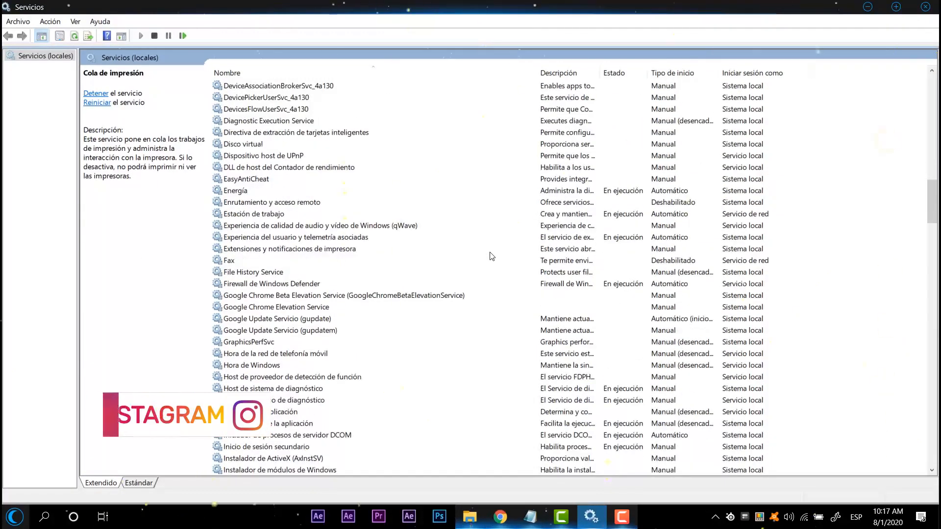
pyautogui.scroll(-20, 505, 257)
pyautogui.scroll(-20, 538, 255)
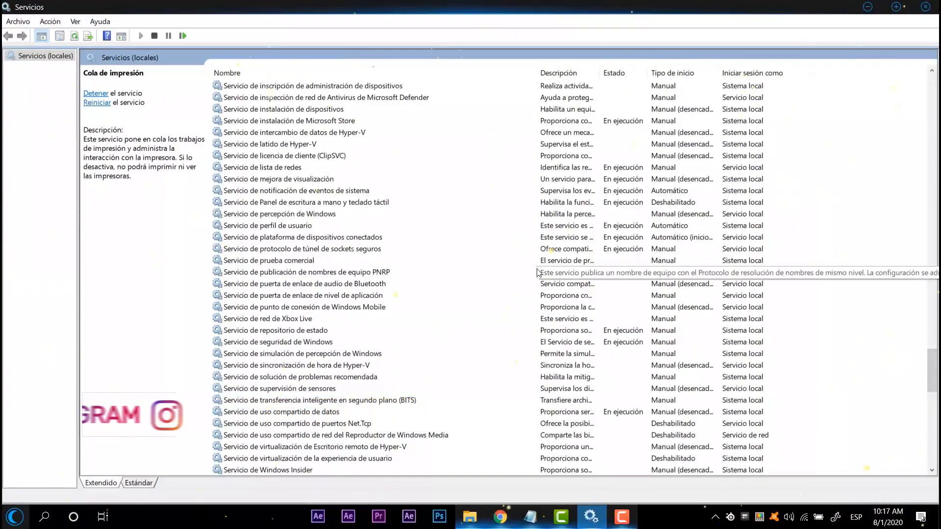
pyautogui.scroll(-18, 534, 280)
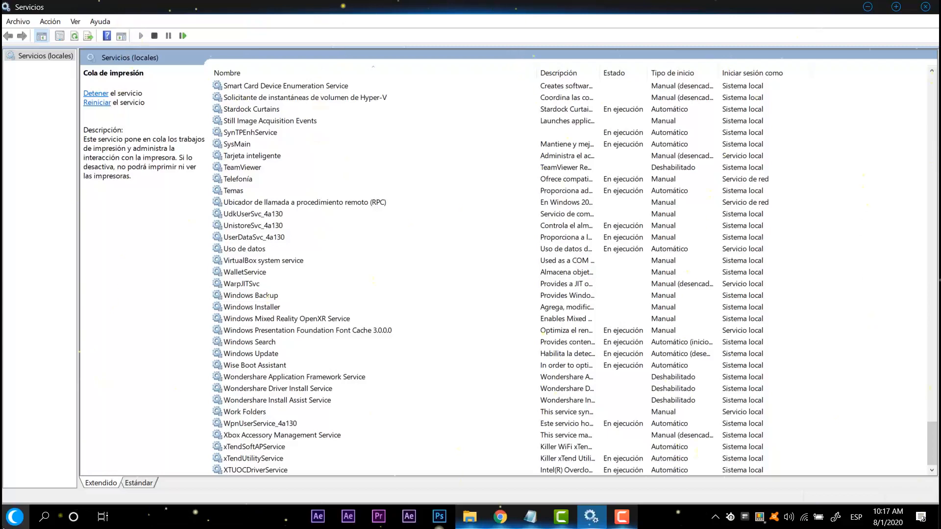
# Step: Open Windows Settings, review the Windows Update page under "Actualización y seguridad", and minimize the Settings window
pyautogui.rightClick(15, 517)
pyautogui.click(22, 521)
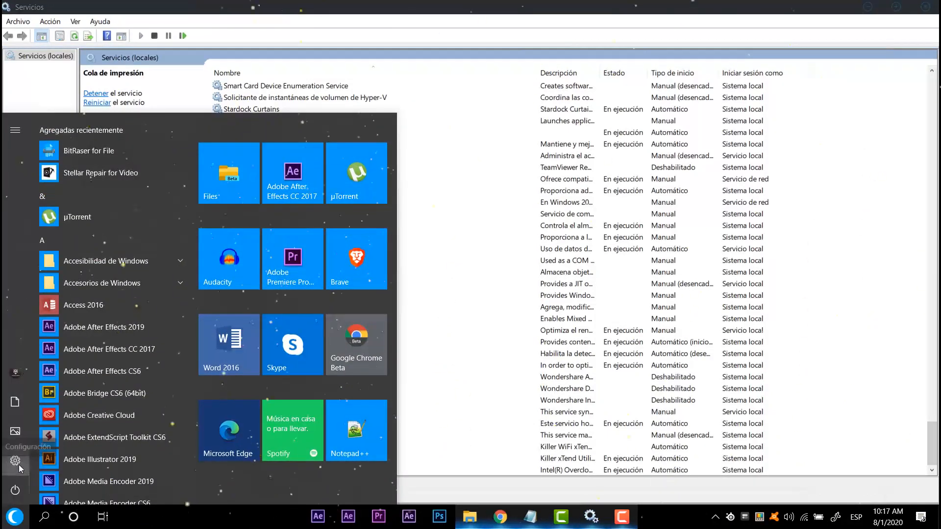
pyautogui.click(447, 376)
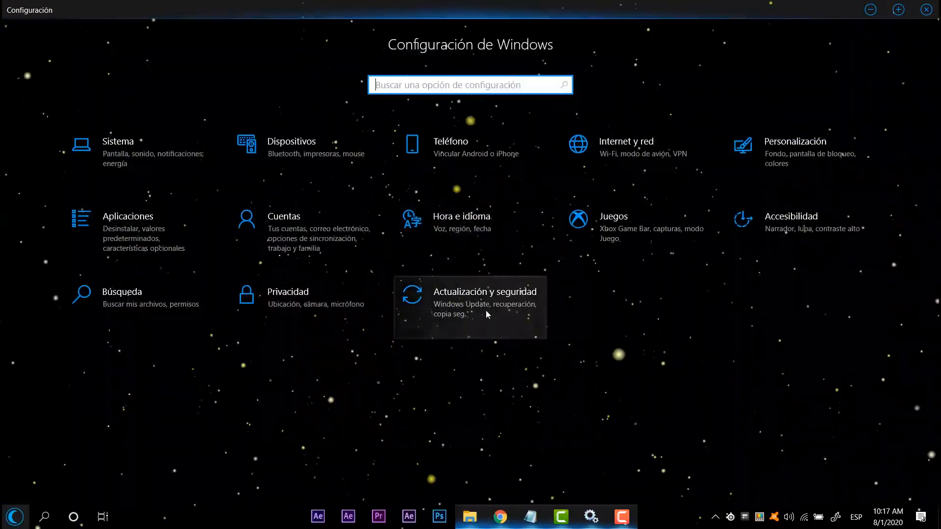
pyautogui.click(487, 311)
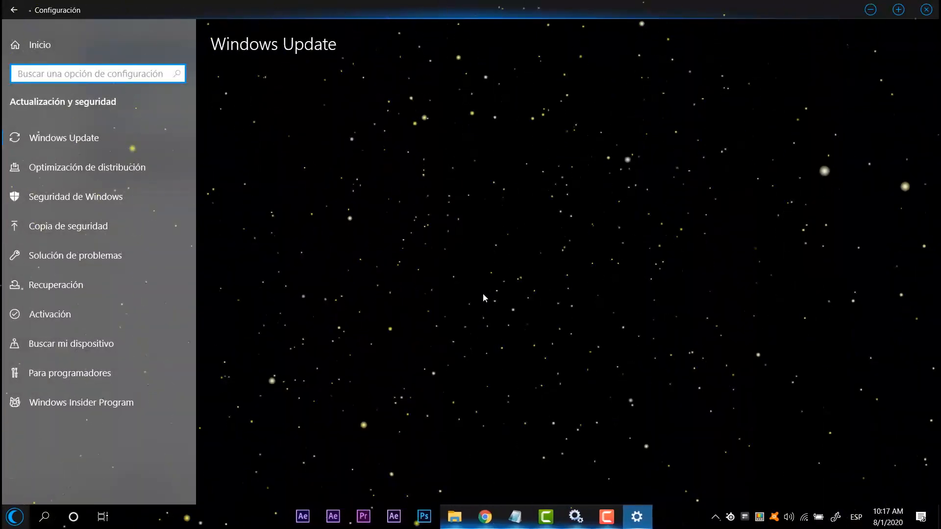
pyautogui.click(283, 297)
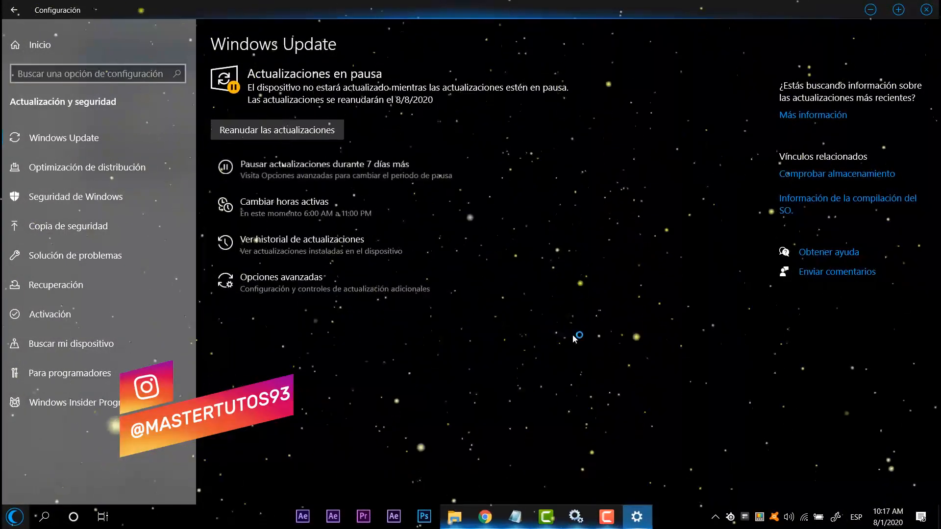
pyautogui.click(871, 10)
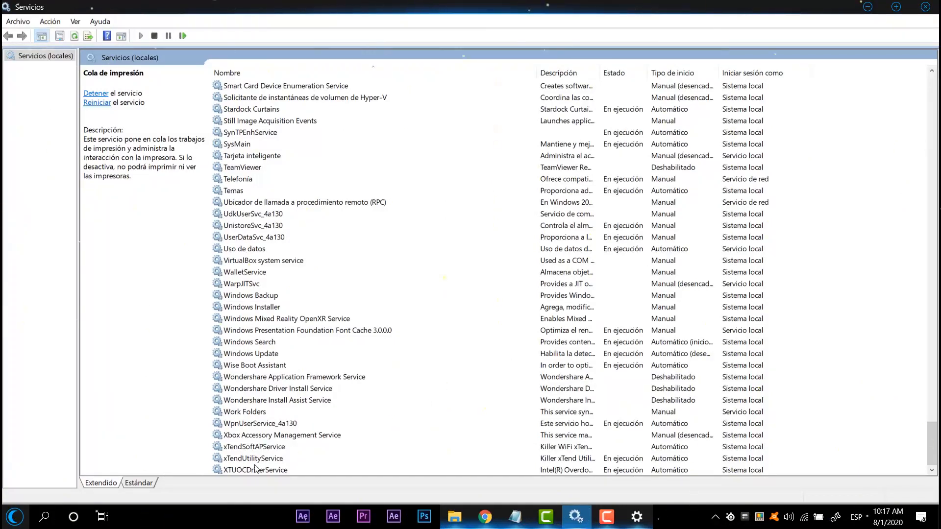
# Step: Open the properties of the Windows Update service, set its startup type to Deshabilitado and apply the change
pyautogui.doubleClick(265, 353)
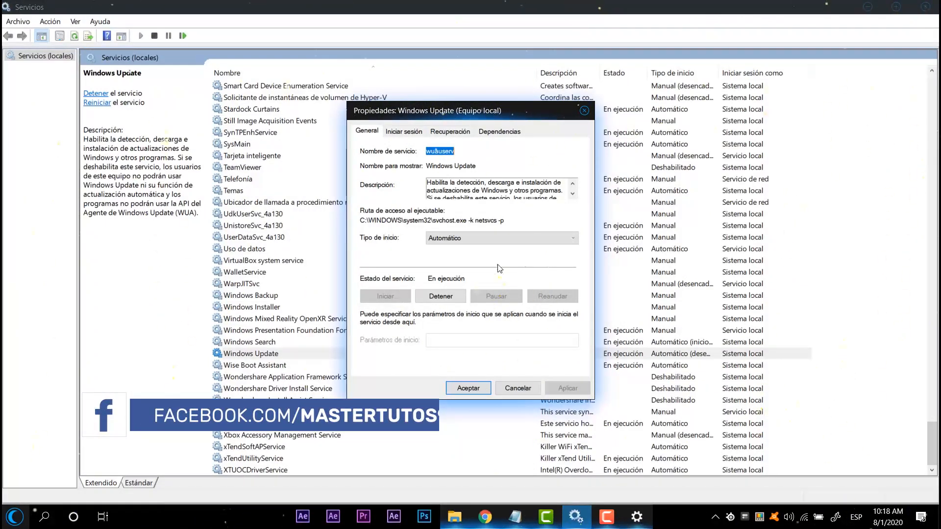
pyautogui.click(452, 238)
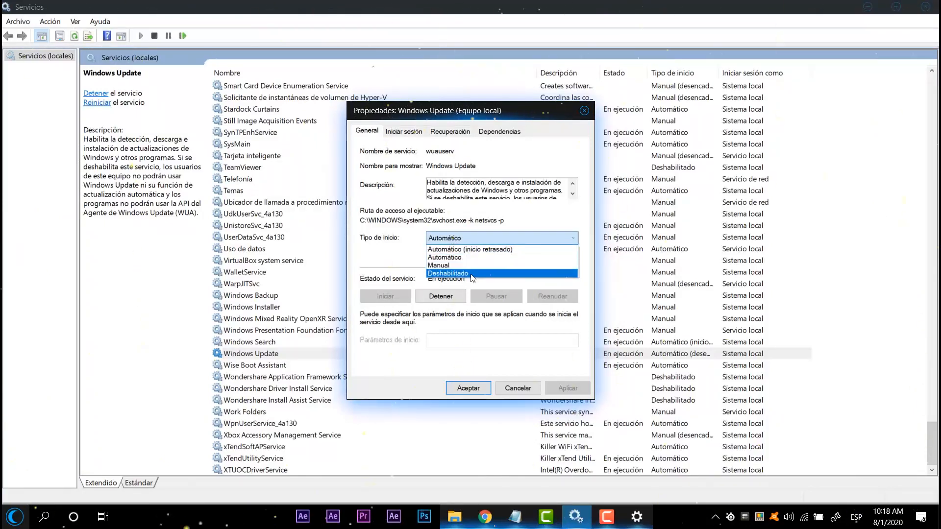
pyautogui.click(456, 274)
pyautogui.click(578, 388)
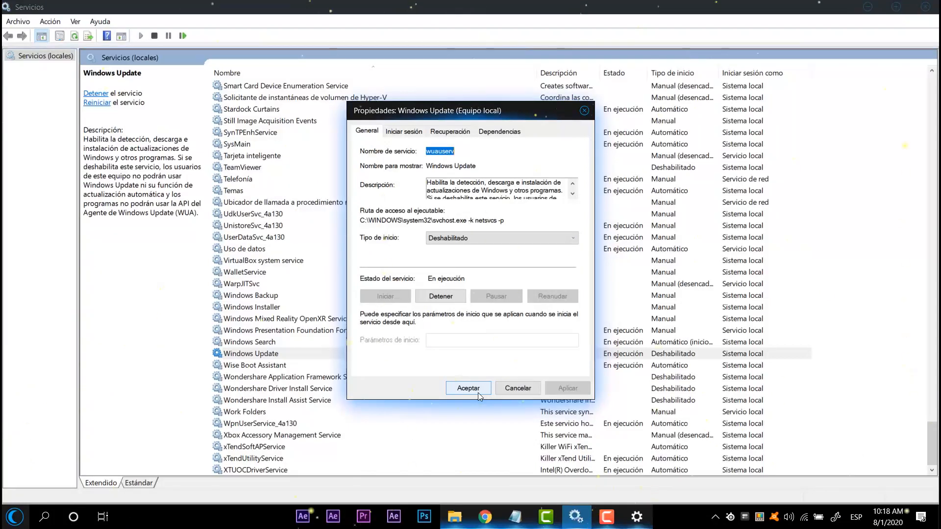
# Step: Switch the Windows Update startup type to Manual, set it back to Deshabilitado, apply it and close the properties
pyautogui.click(496, 239)
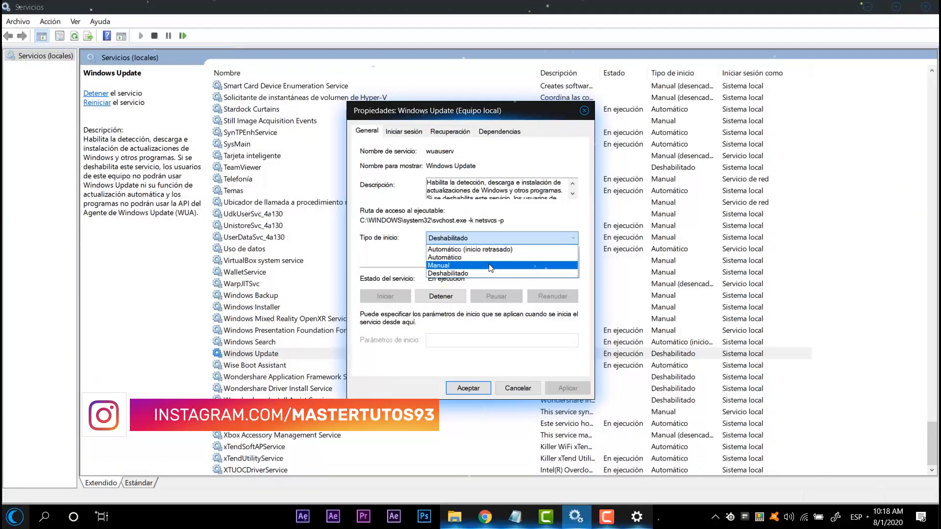
pyautogui.click(490, 268)
pyautogui.click(515, 234)
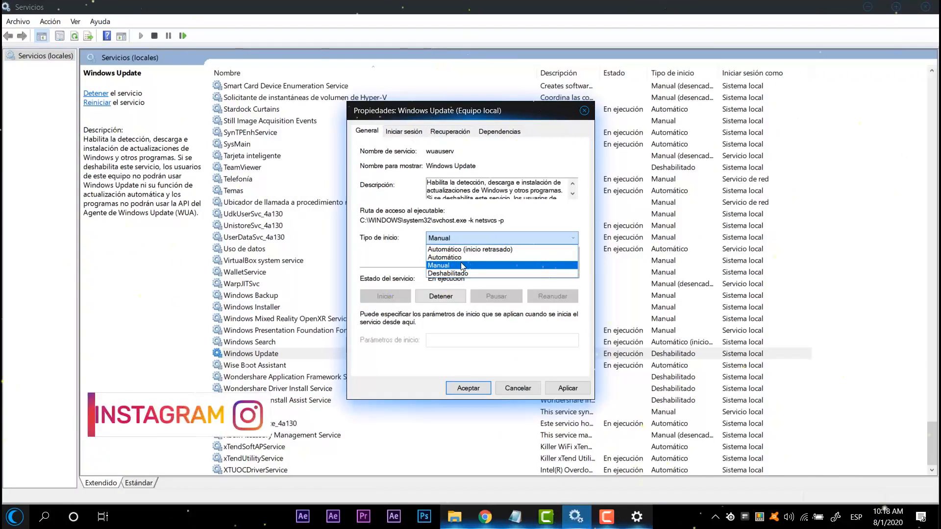
pyautogui.click(448, 273)
pyautogui.click(554, 388)
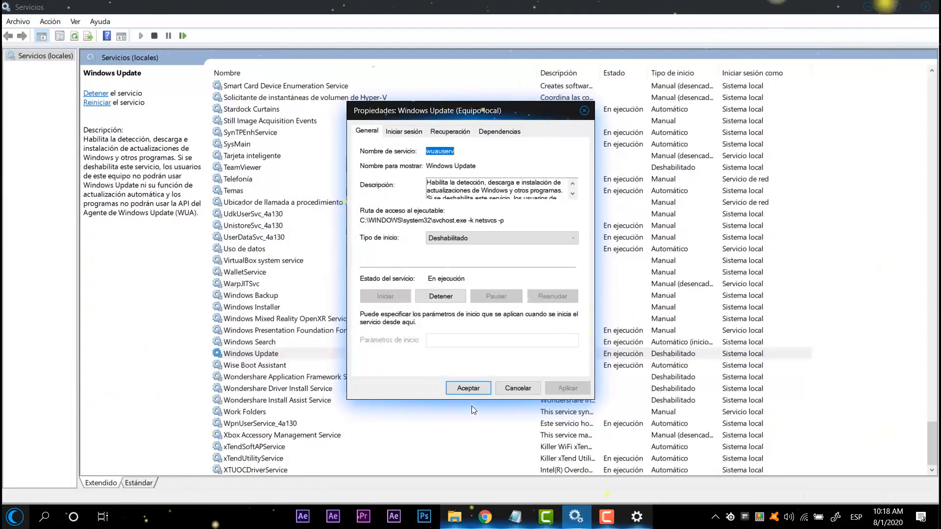
pyautogui.press('Return')
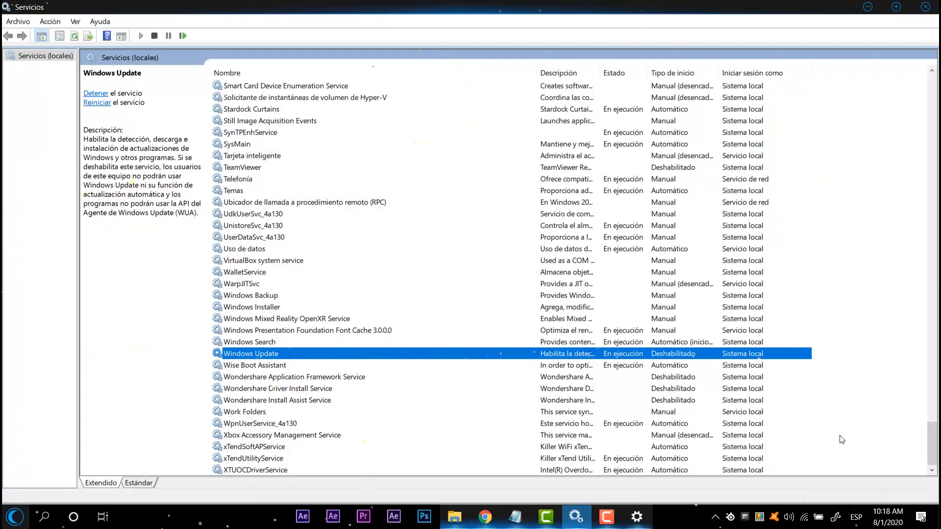
# Step: Minimize Services, launch System Configuration with the Run command msconfig, and hide all Microsoft services in its service list
pyautogui.click(867, 6)
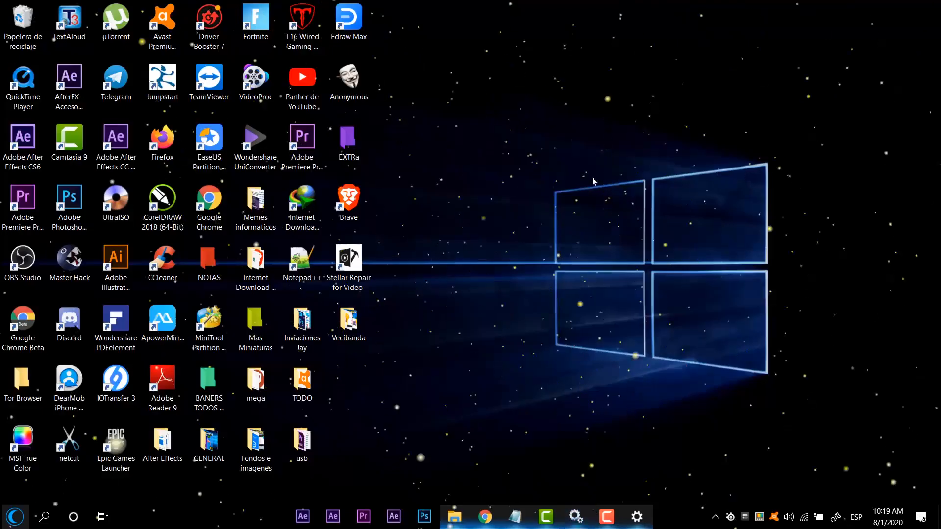
pyautogui.press('super+r')
pyautogui.press('Down')
pyautogui.press('Down')
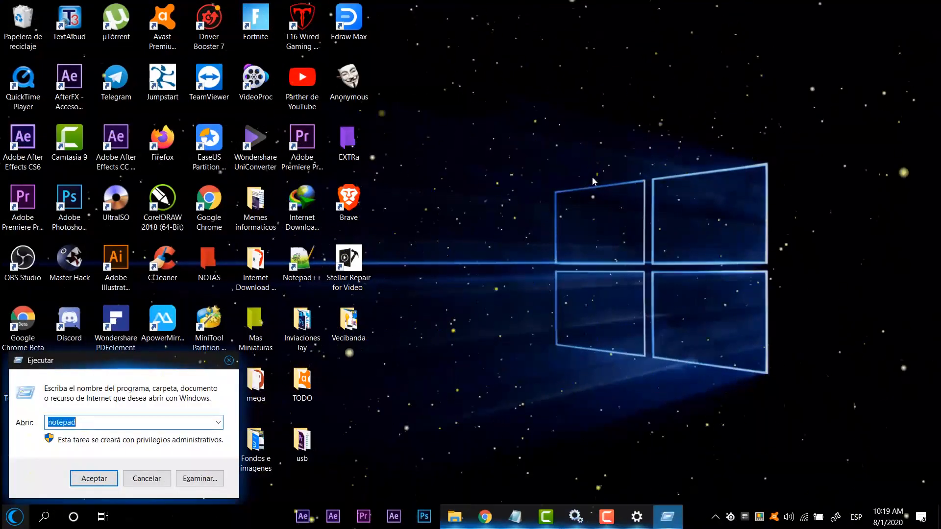
pyautogui.write('mscondif')
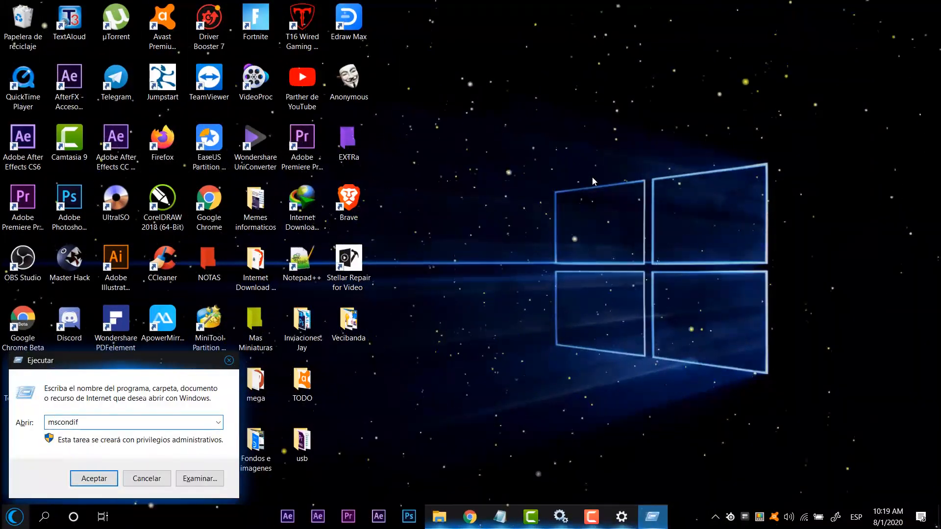
pyautogui.press('Return')
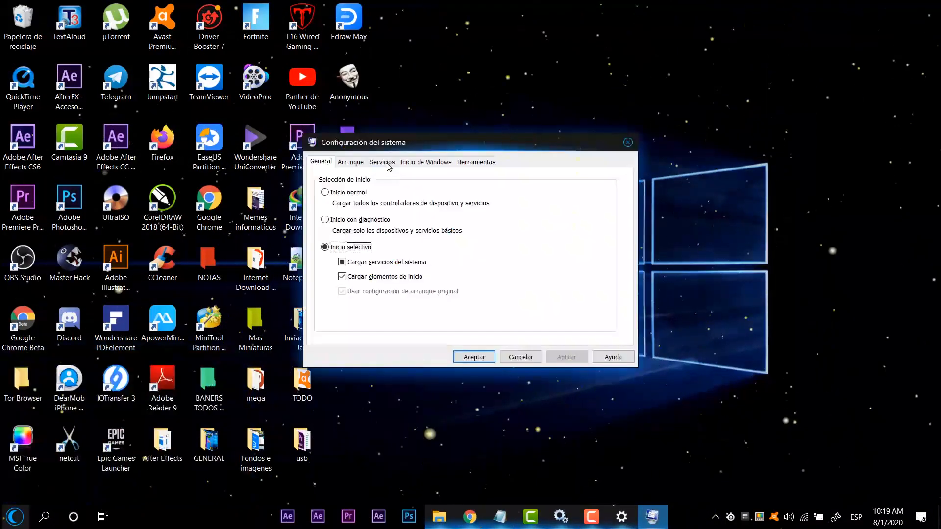
pyautogui.click(382, 161)
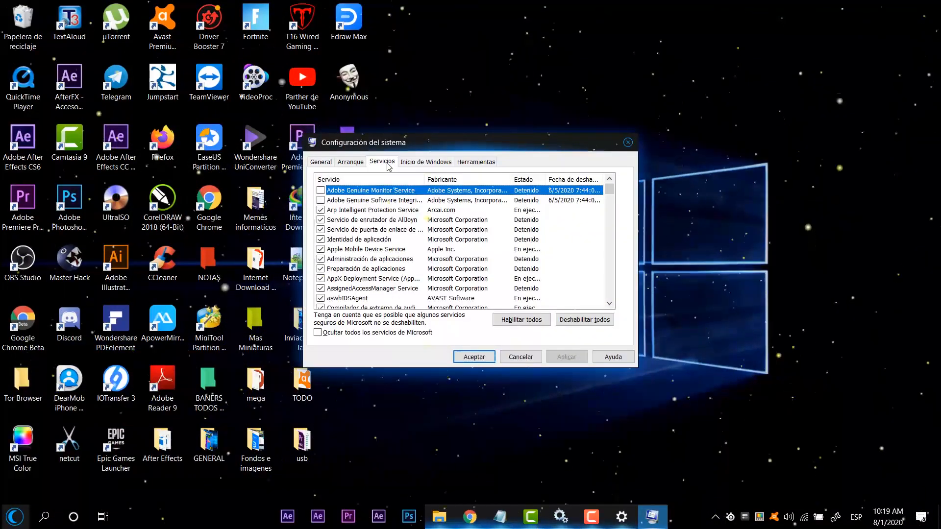
pyautogui.click(344, 333)
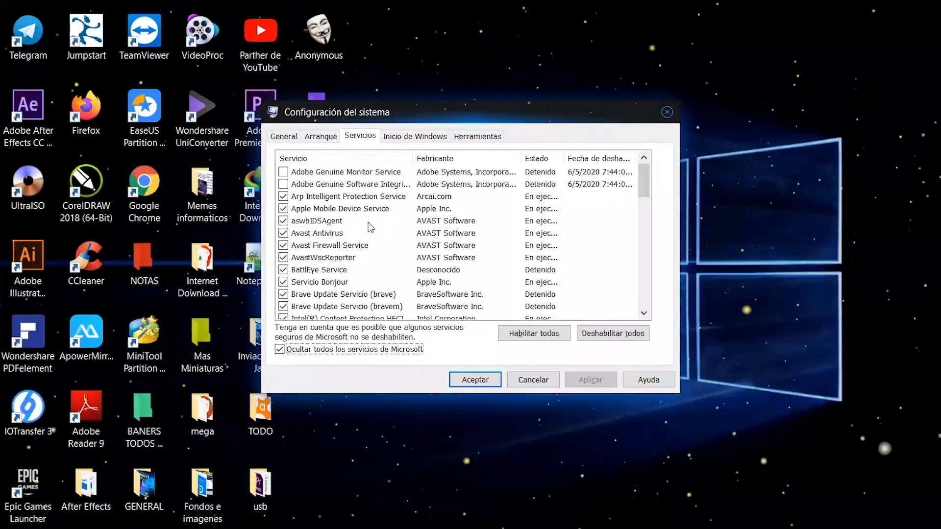
# Step: Disable the SAMSUNG Mobile Connectivity Service and the IOTransfer Updater in the list of non-Microsoft services
pyautogui.scroll(-15, 368, 227)
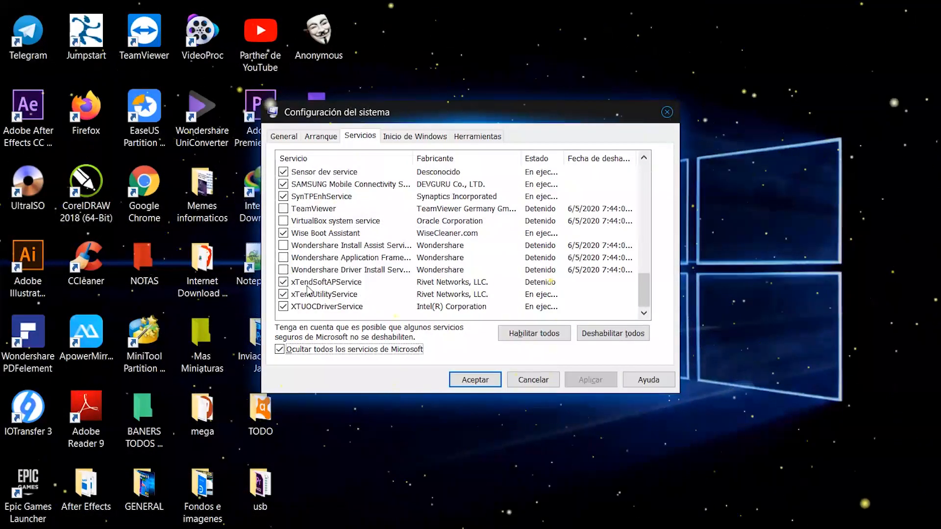
pyautogui.scroll(2, 309, 285)
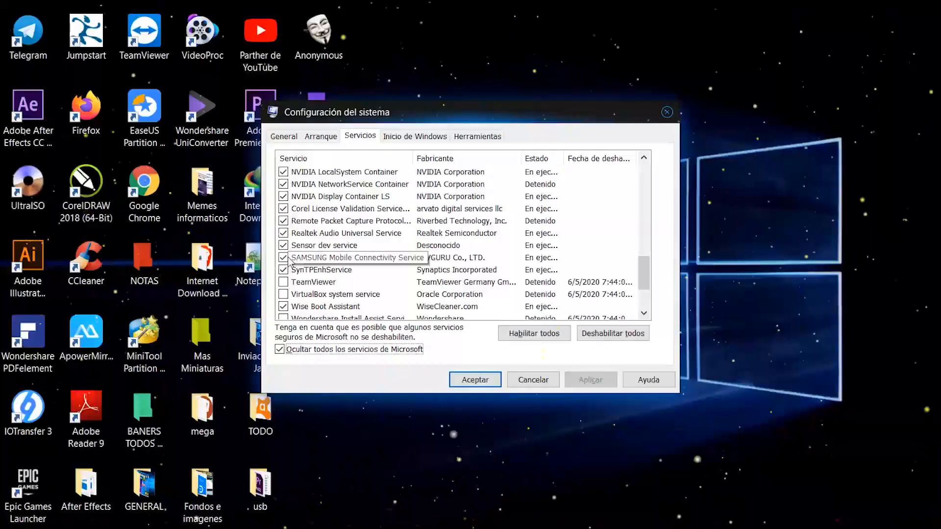
pyautogui.click(284, 258)
pyautogui.scroll(4, 368, 313)
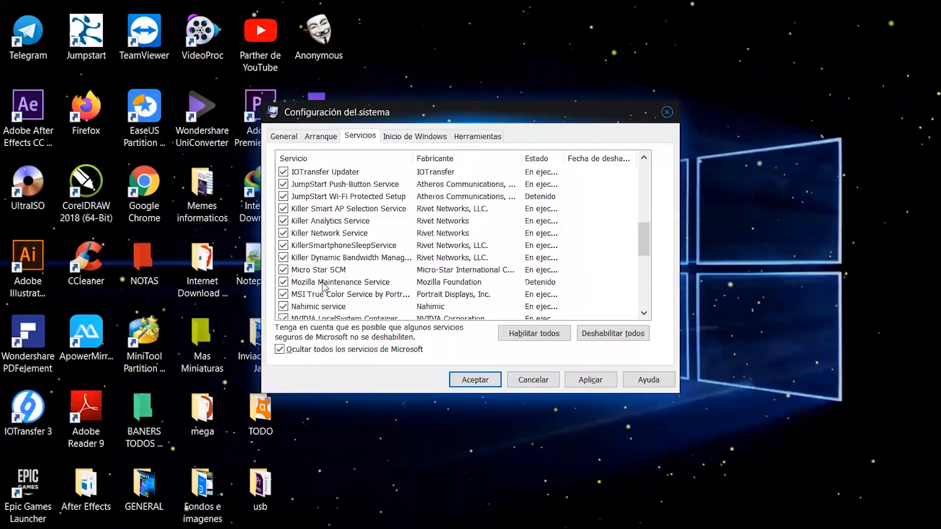
pyautogui.scroll(1, 309, 243)
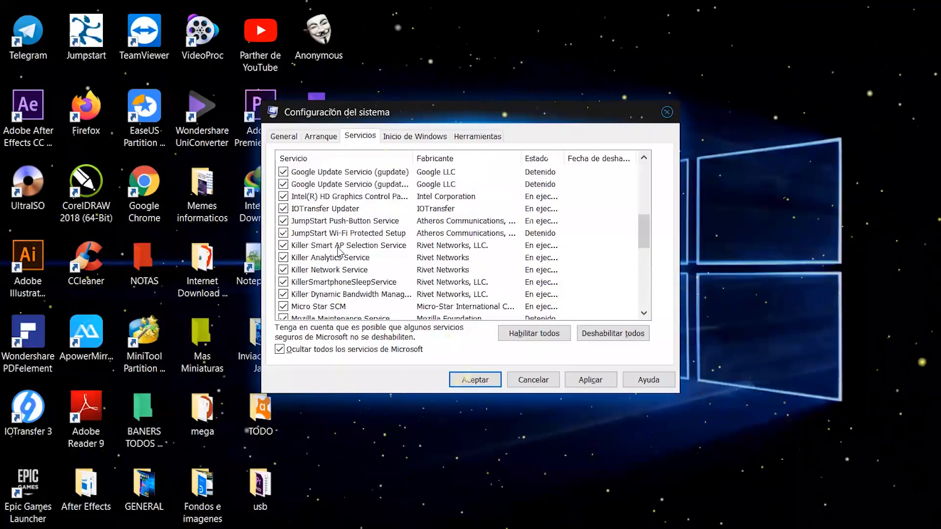
pyautogui.click(283, 209)
# Step: Disable both Brave update services, brave and bravem, keeping Intel(R) Content Protection HECI enabled
pyautogui.scroll(5, 346, 276)
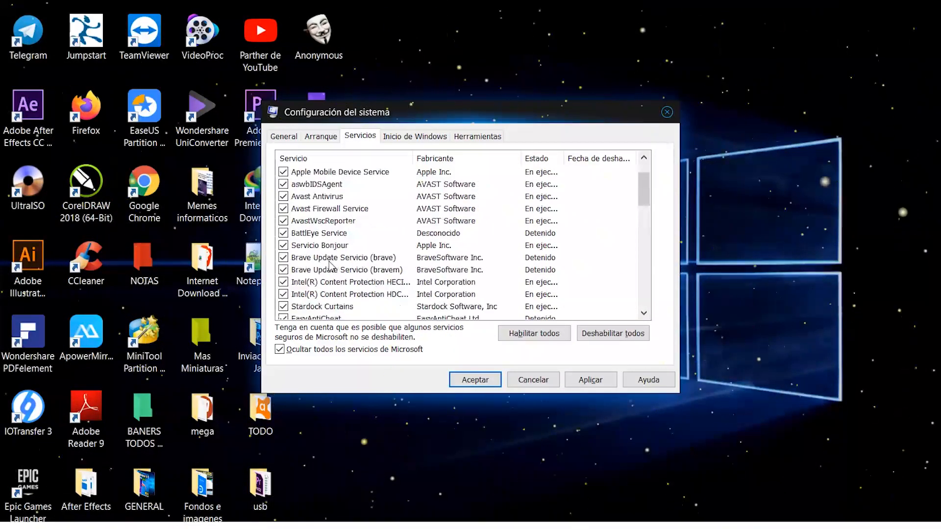
pyautogui.click(283, 257)
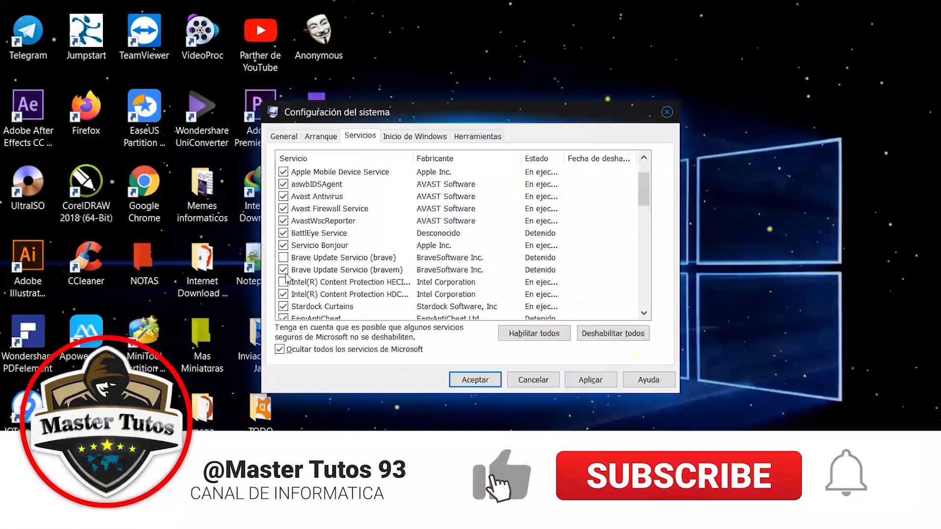
pyautogui.click(283, 282)
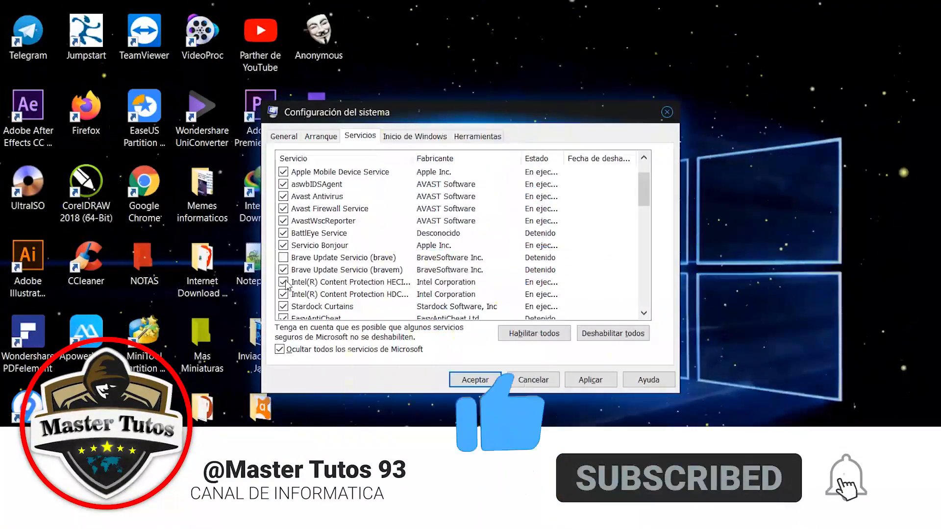
pyautogui.click(293, 271)
pyautogui.click(284, 269)
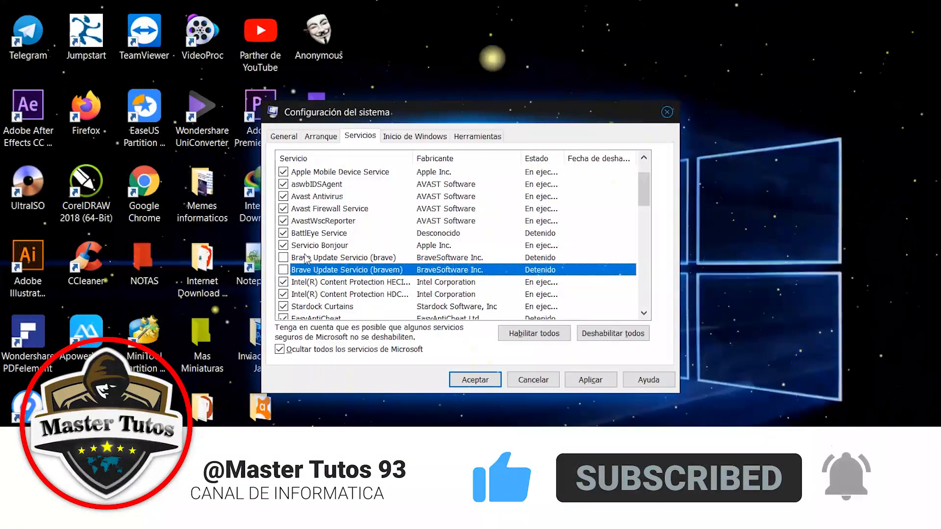
# Step: Disable the Apple Mobile Device Service and the Mozilla Maintenance Service
pyautogui.scroll(1, 285, 275)
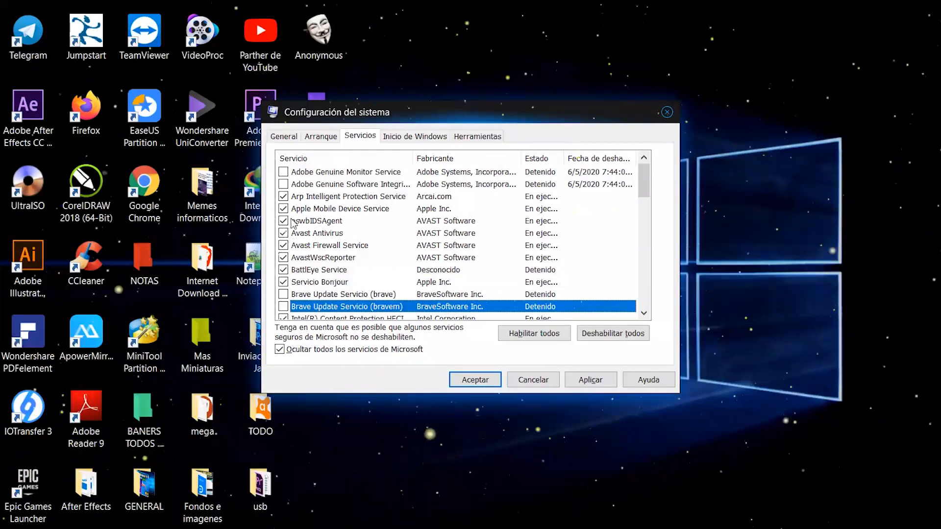
pyautogui.click(283, 209)
pyautogui.scroll(-8, 313, 245)
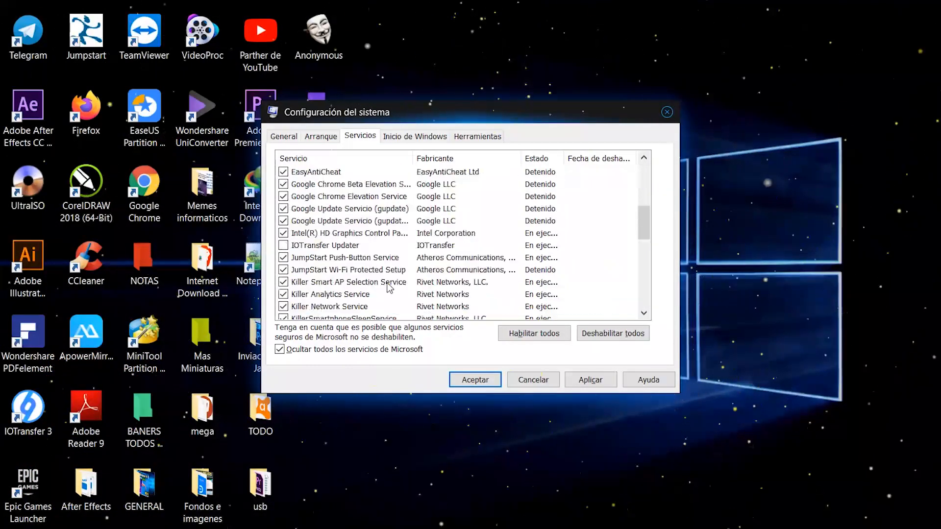
pyautogui.scroll(-1, 321, 253)
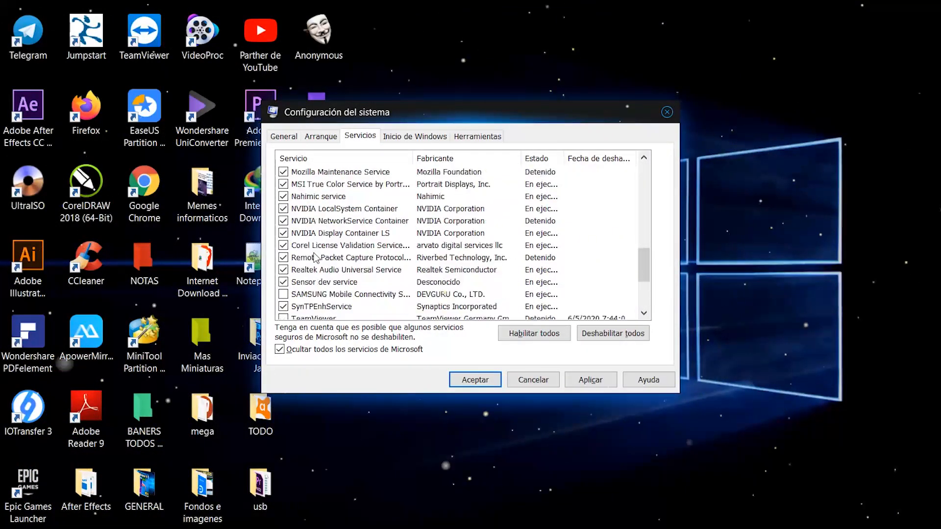
pyautogui.scroll(1, 309, 235)
pyautogui.click(283, 208)
pyautogui.scroll(-1, 289, 245)
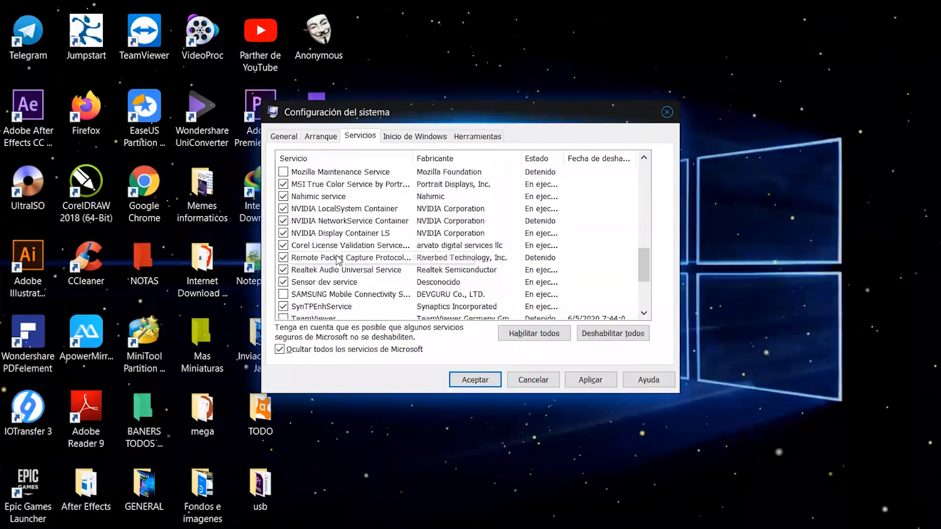
# Step: Check the rest of the service list, accept the System Configuration changes and exit without restarting
pyautogui.scroll(-2, 290, 265)
pyautogui.scroll(1, 290, 255)
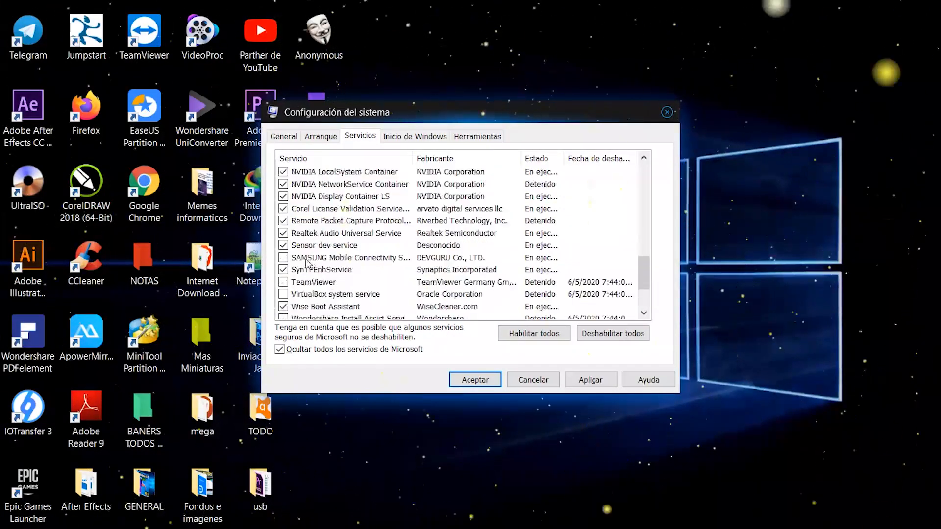
pyautogui.scroll(-2, 343, 245)
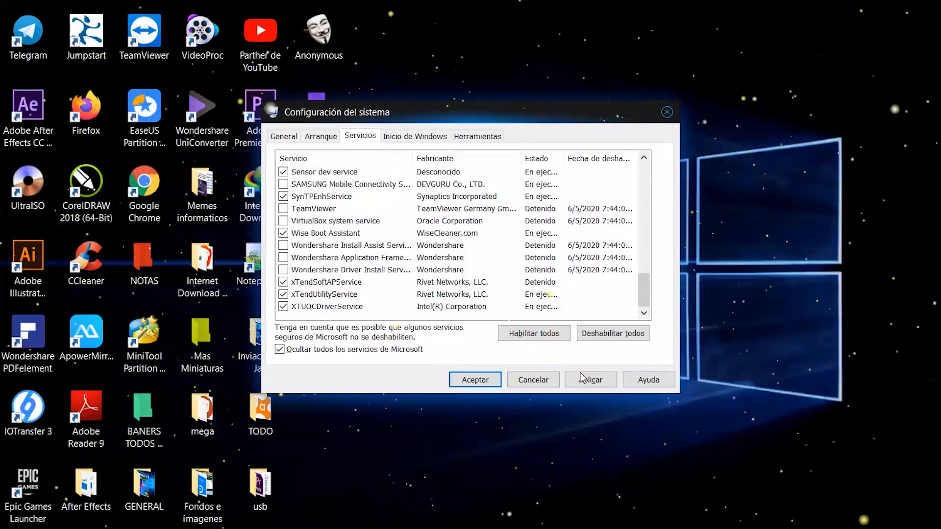
pyautogui.click(470, 378)
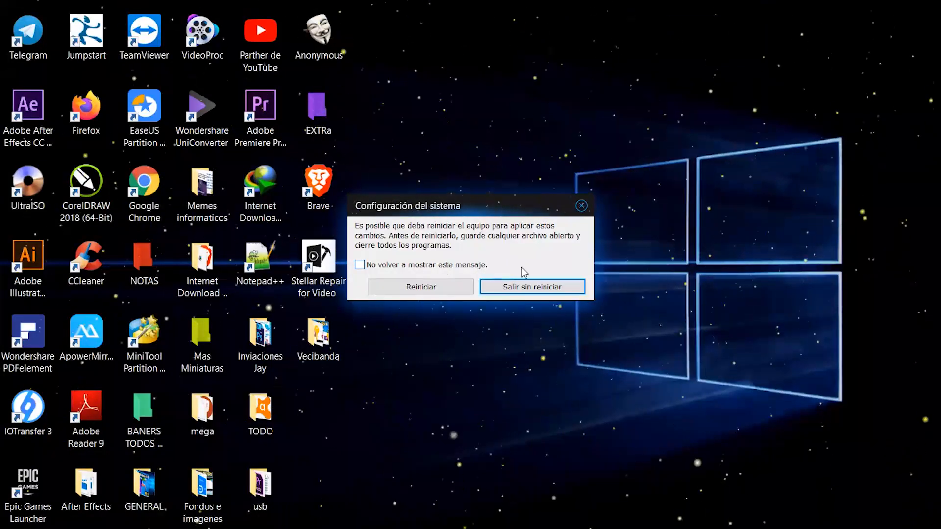
pyautogui.click(553, 288)
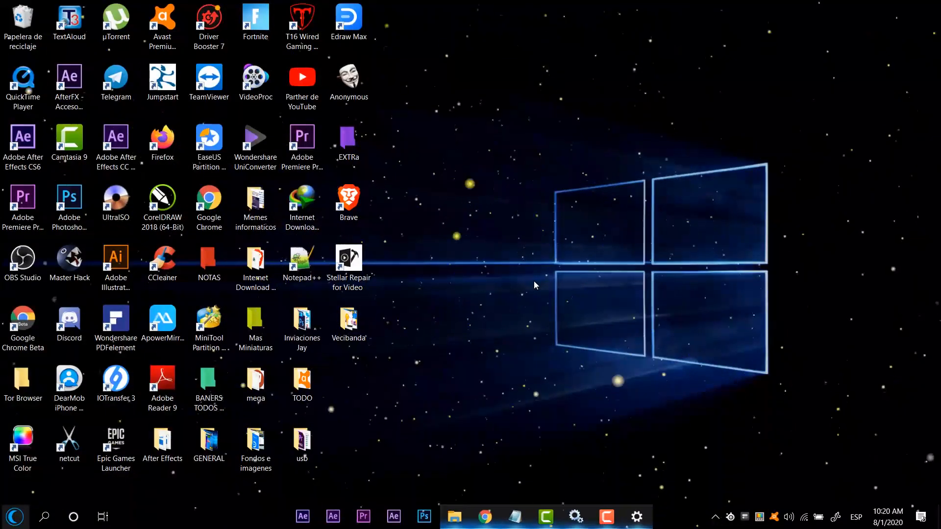
# Step: Restore the Windows Settings window, return to its home page and reposition it on the desktop
pyautogui.click(637, 517)
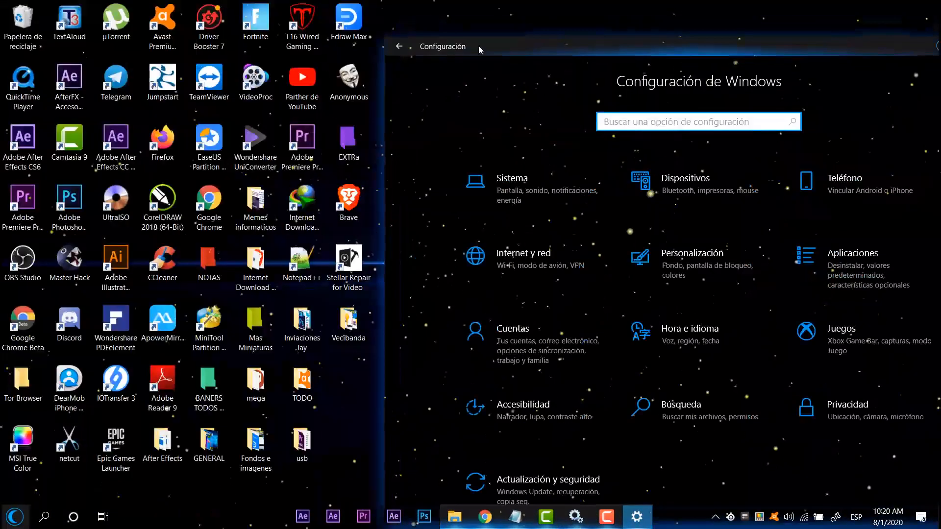
pyautogui.moveTo(478, 45); pyautogui.dragTo(225, 45)
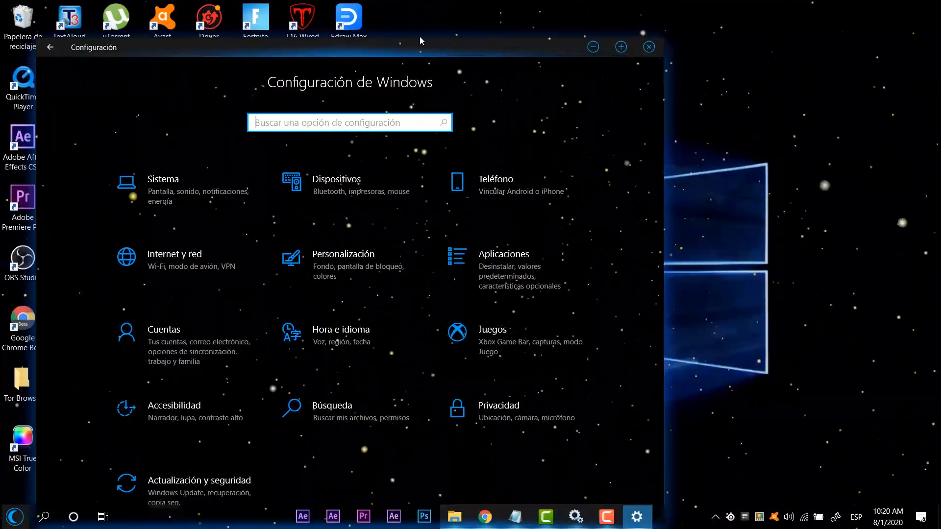
pyautogui.moveTo(360, 47); pyautogui.dragTo(565, 41)
pyautogui.moveTo(564, 41); pyautogui.dragTo(563, 37)
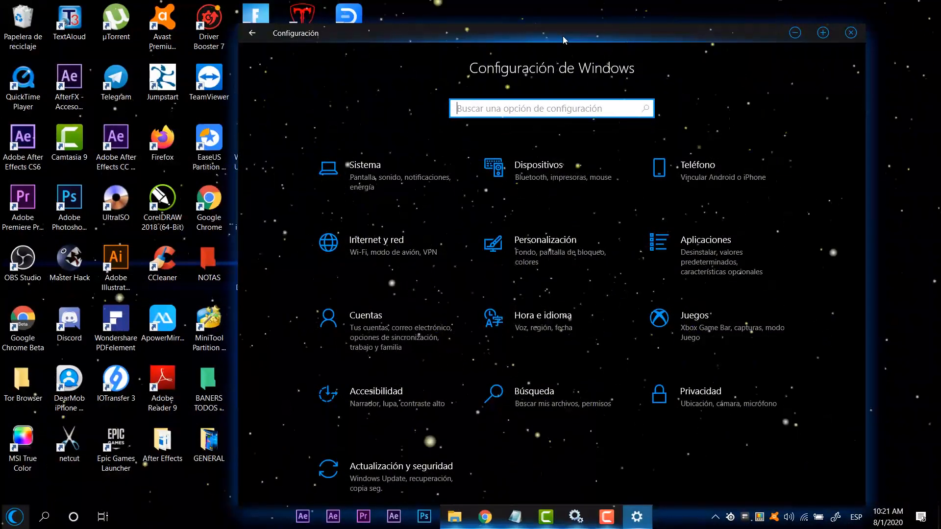
pyautogui.moveTo(563, 36); pyautogui.dragTo(588, 34)
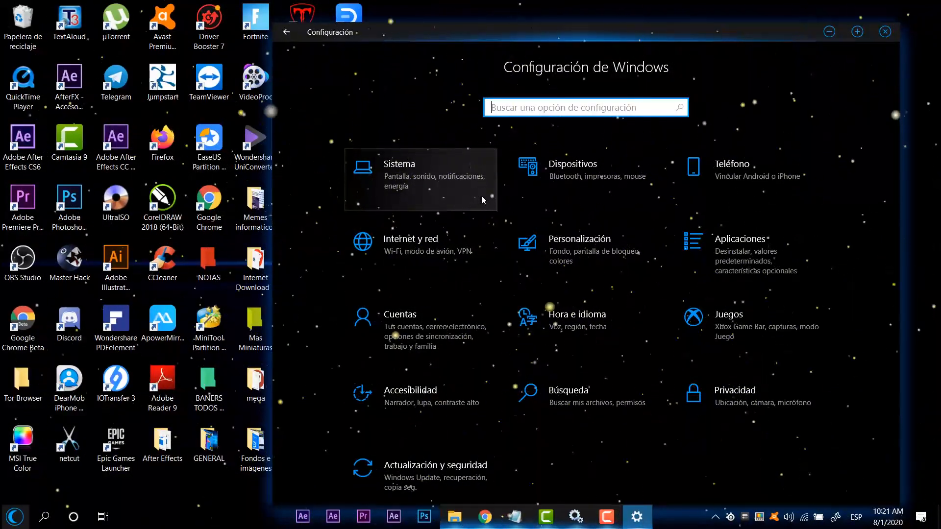
pyautogui.moveTo(402, 41); pyautogui.dragTo(297, 7)
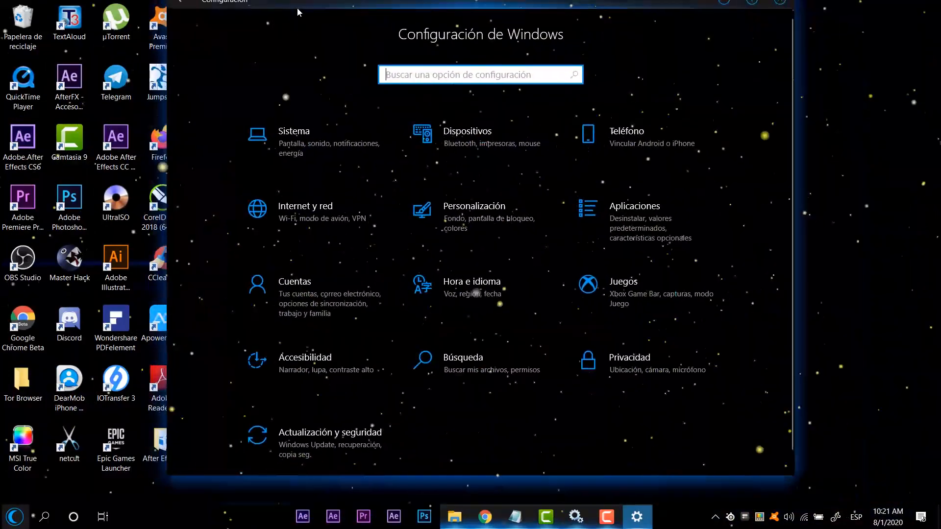
# Step: Bring Services back as a smaller window over Settings and open the Run dialog
pyautogui.click(575, 517)
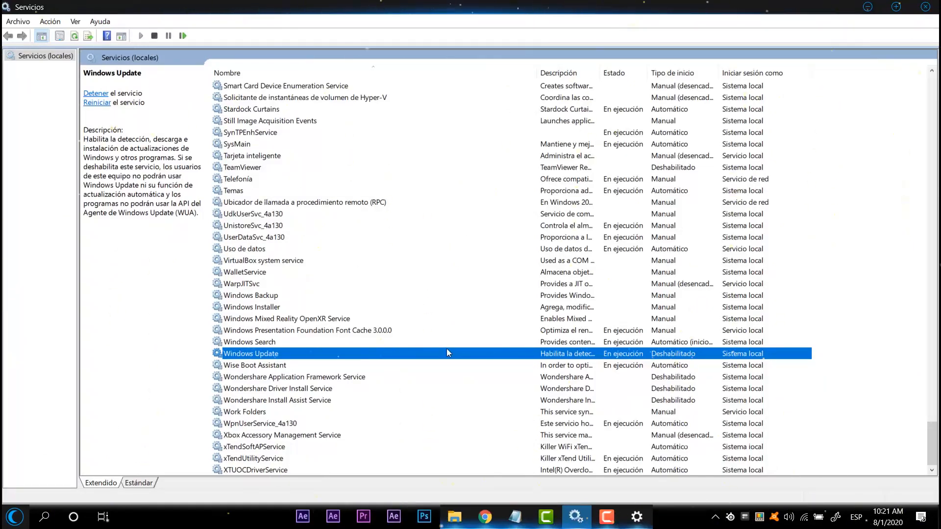
pyautogui.moveTo(781, 4); pyautogui.dragTo(677, 84)
pyautogui.press('super+r')
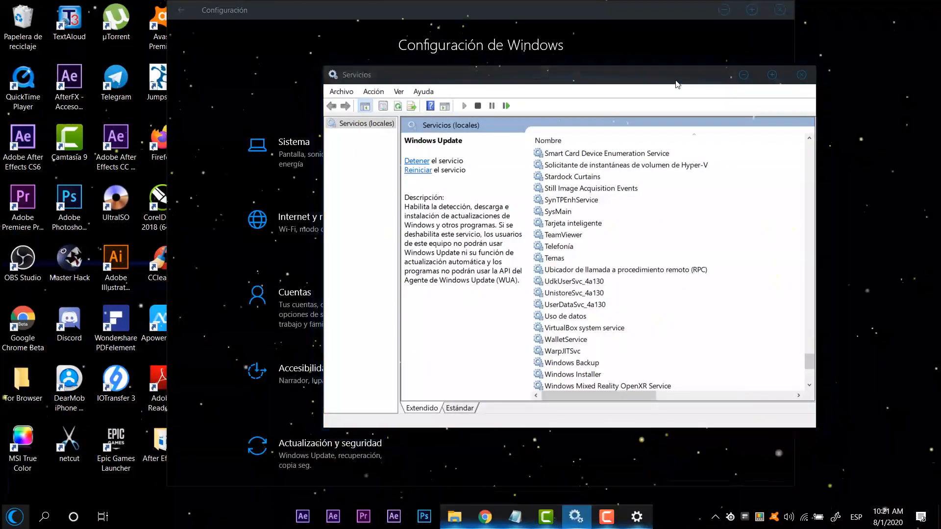
# Step: Open Este equipo in File Explorer, review the error-checking and optimization tools in the properties of Disco local (C:), and close the properties
pyautogui.press('super+e')
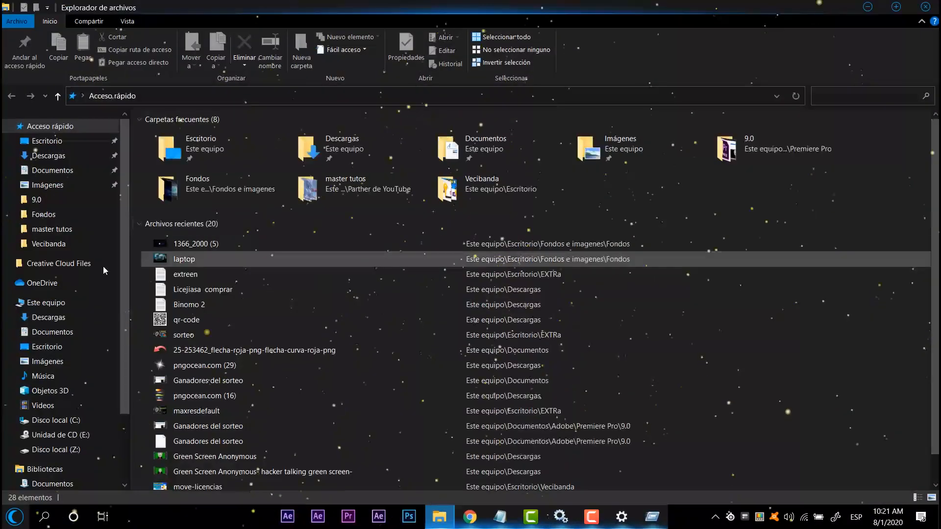
pyautogui.click(29, 304)
pyautogui.click(228, 214)
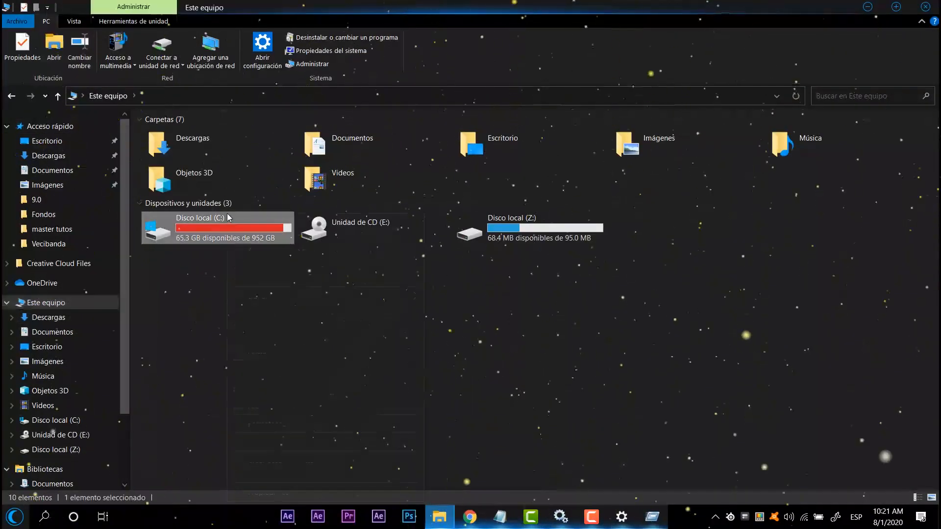
pyautogui.rightClick(228, 213)
pyautogui.click(268, 492)
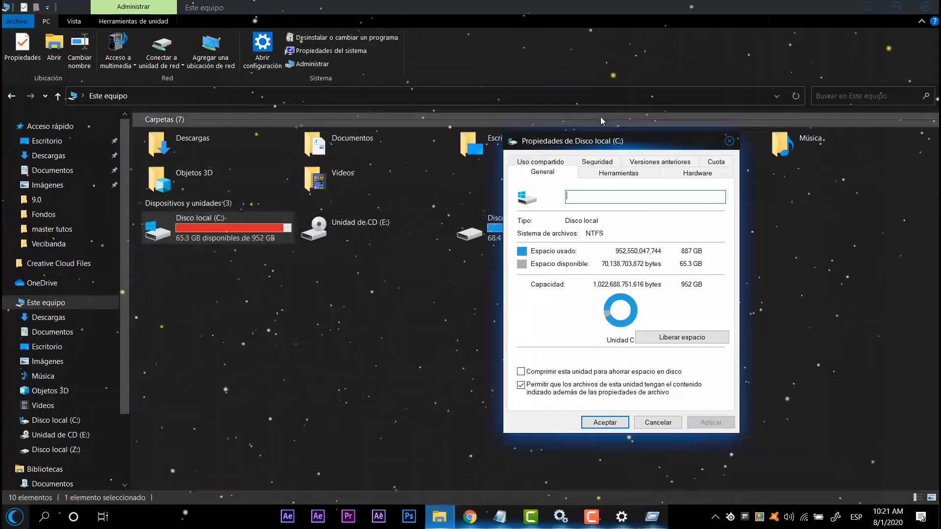
pyautogui.moveTo(610, 147)
pyautogui.mouseDown()
pyautogui.moveTo(701, 147)
pyautogui.moveTo(599, 135)
pyautogui.mouseUp()
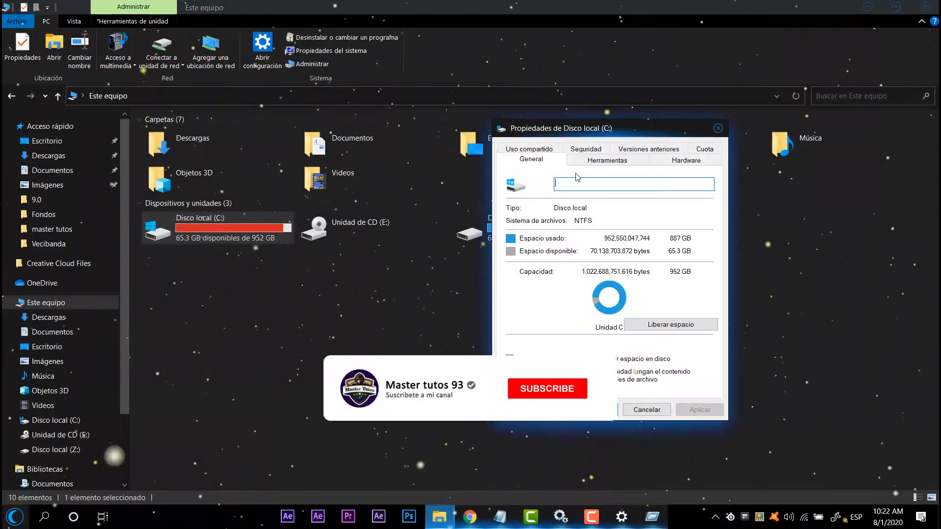
pyautogui.click(625, 164)
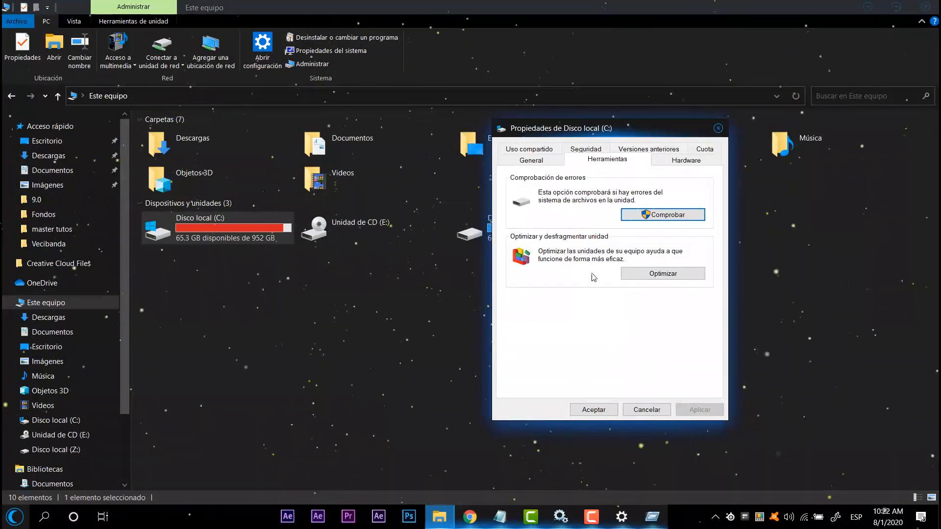
pyautogui.click(719, 130)
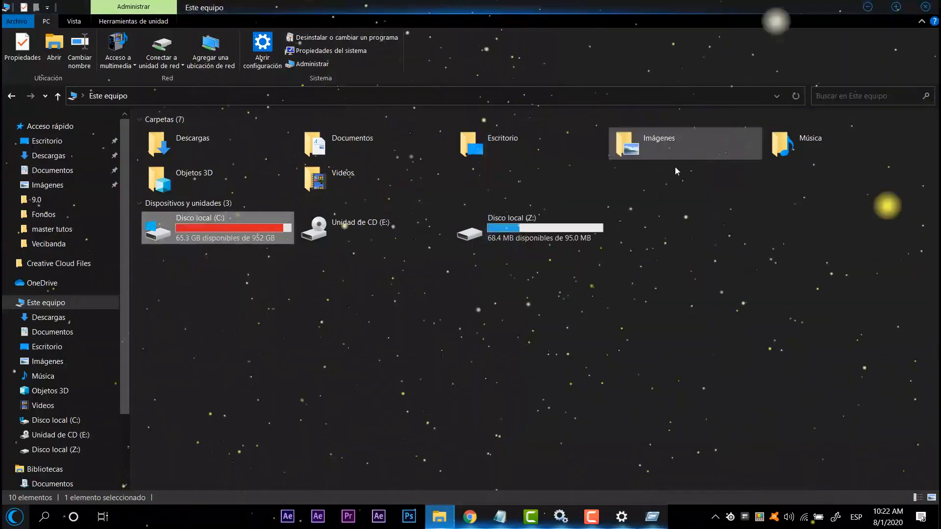
# Step: Bring Settings and Services to the front, maximize Services and look back through the service list
pyautogui.moveTo(632, 513)
pyautogui.click(622, 473)
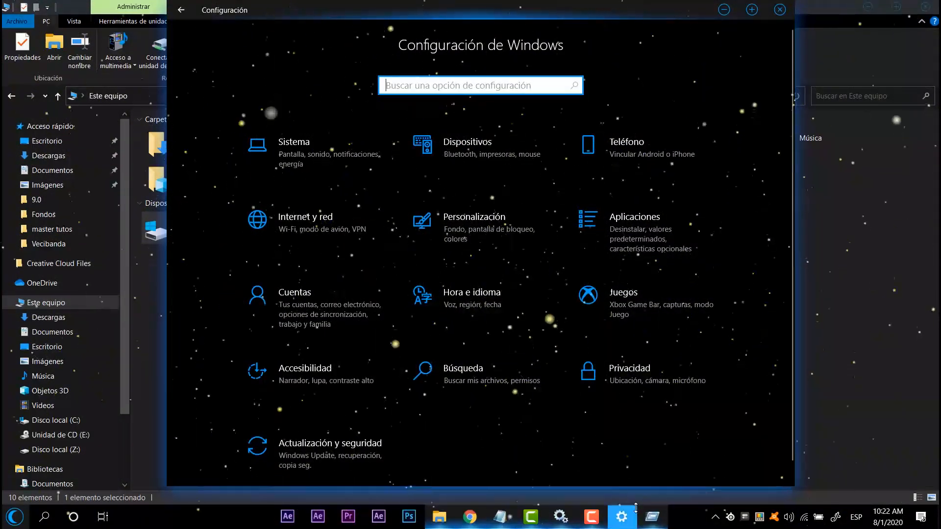
pyautogui.click(561, 517)
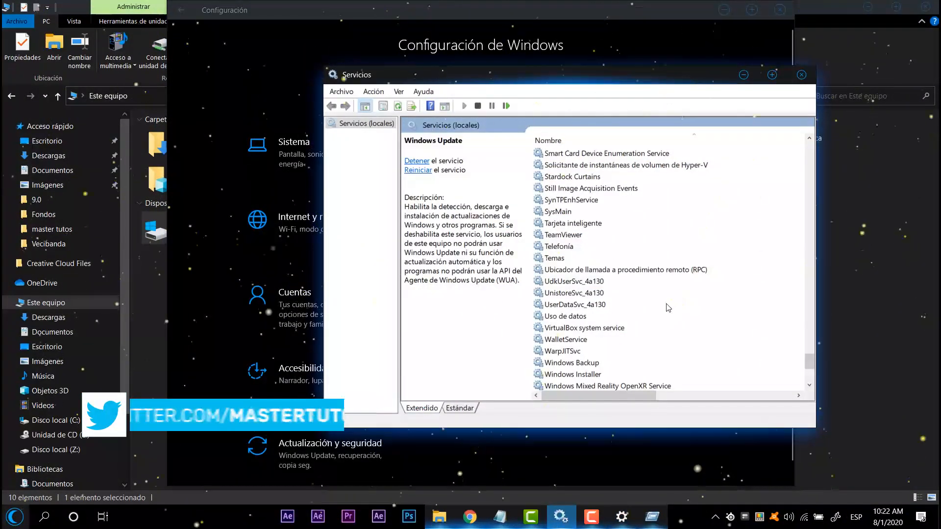
pyautogui.click(772, 74)
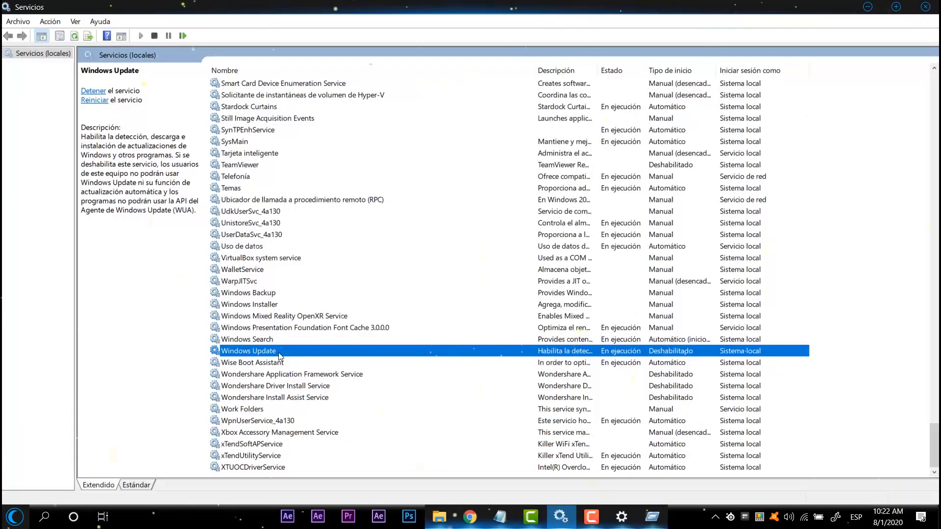
pyautogui.scroll(20, 258, 284)
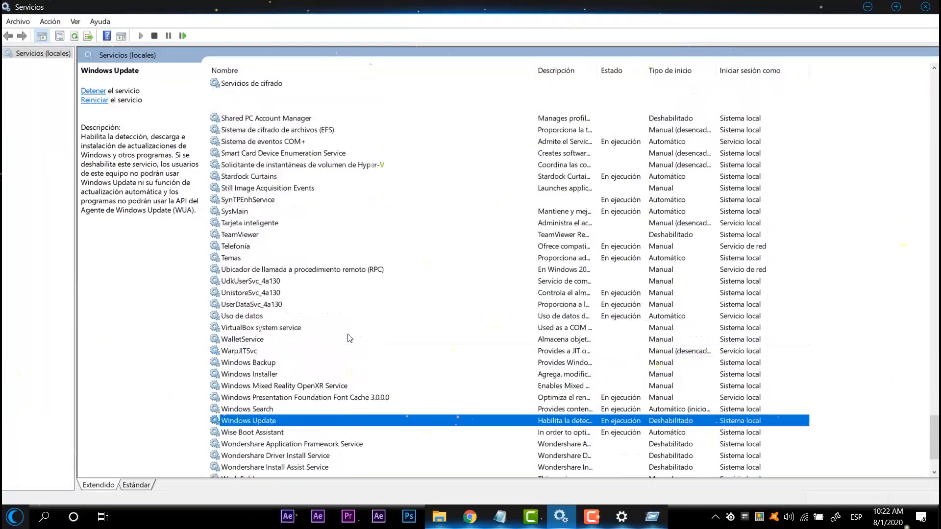
pyautogui.scroll(3, 363, 331)
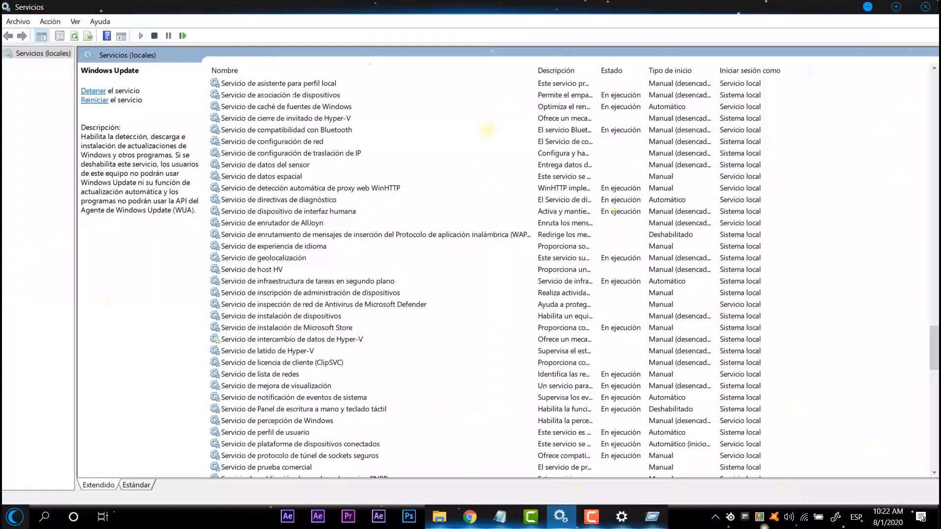
# Step: Close the Services, Settings and File Explorer windows and the Run dialog
pyautogui.click(926, 7)
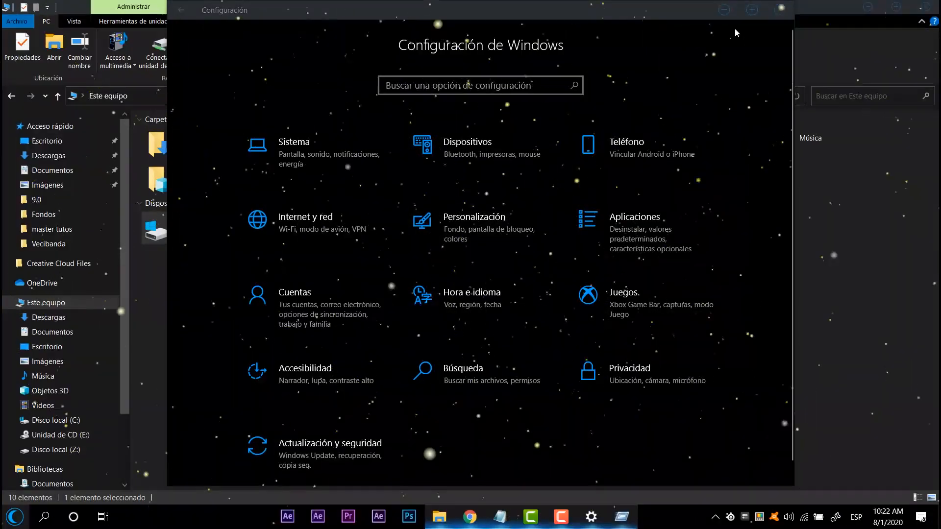
pyautogui.click(776, 8)
pyautogui.click(926, 6)
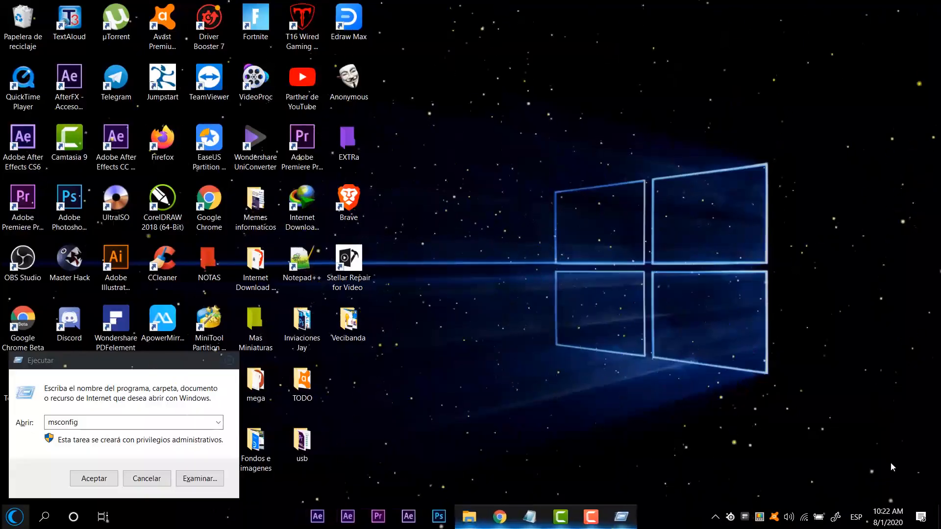
pyautogui.click(228, 363)
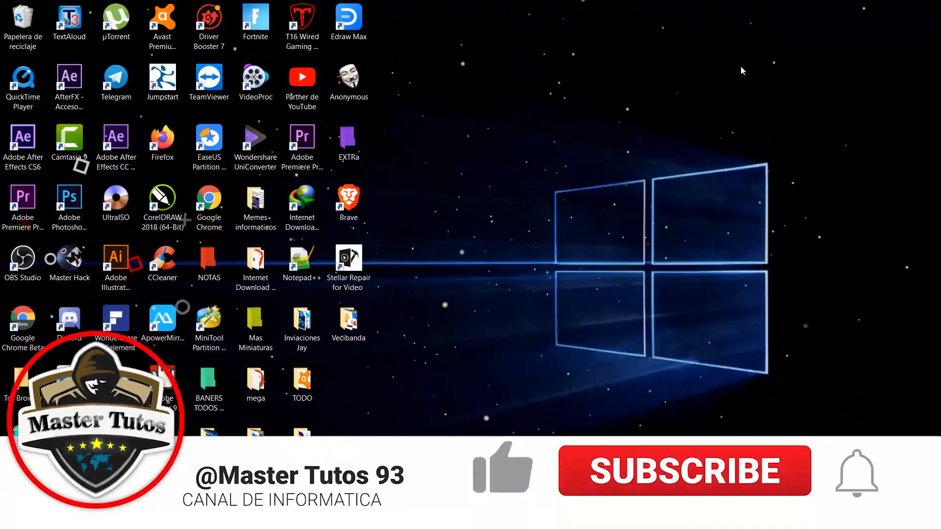